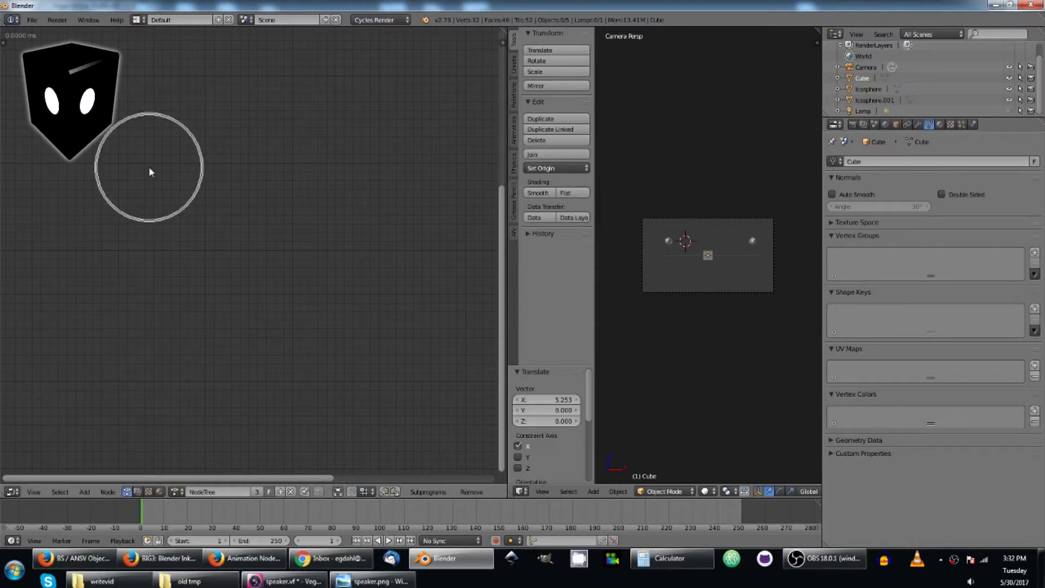
Add a Bake Sound node to the tree from the node search.
{"action": "key", "text": "ctrl+a"}
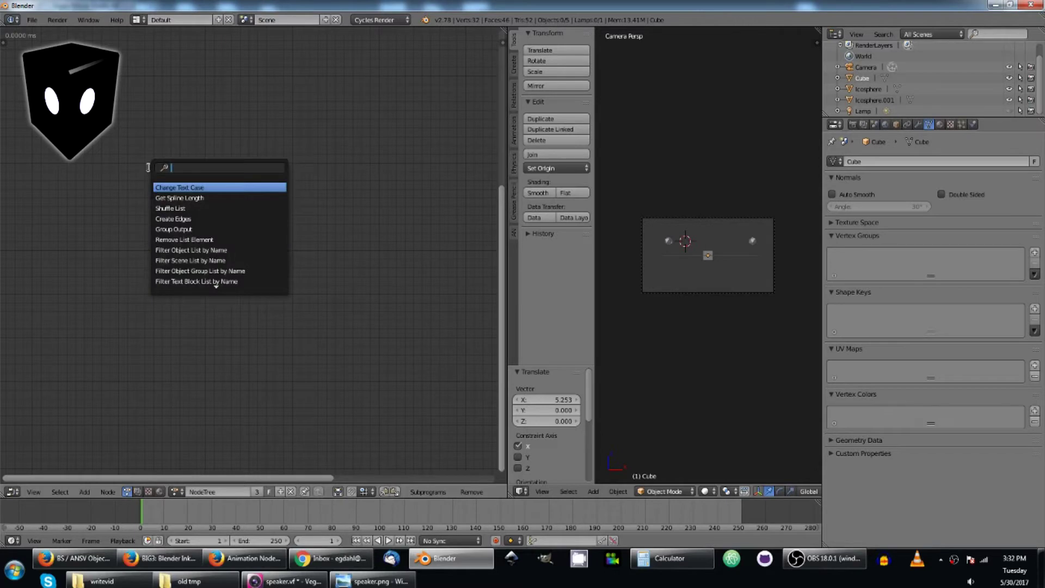
{"action": "type", "text": "bake"}
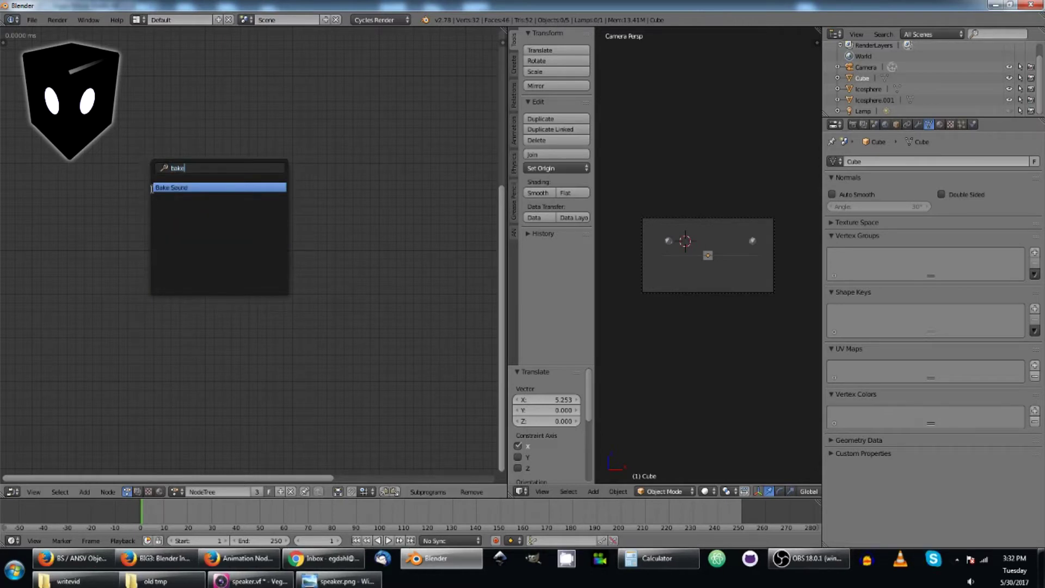
{"action": "left_click", "coordinate": [193, 188]}
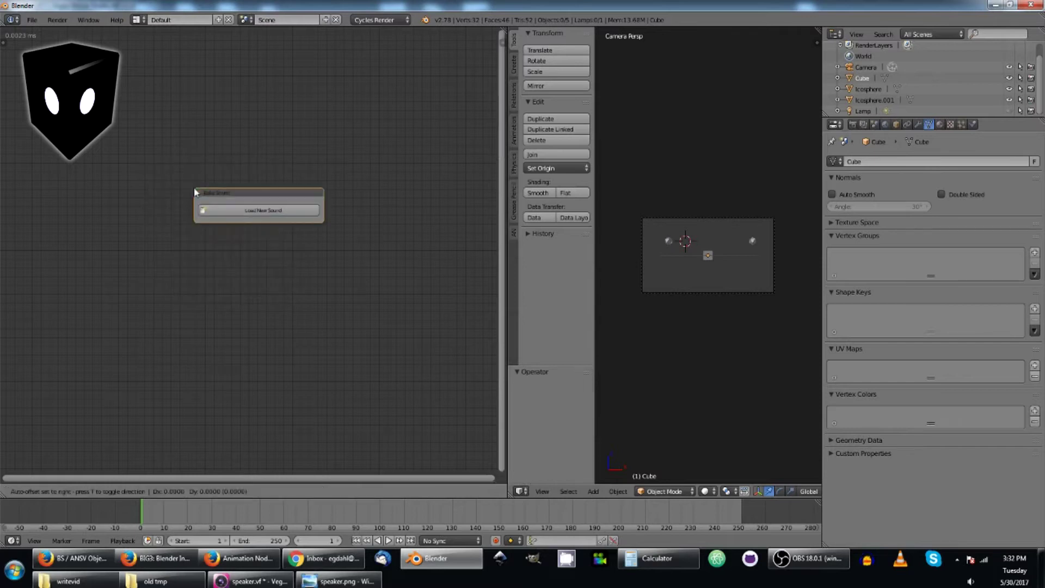
Load upbeat.mp3 from the Desktop into the Bake Sound node.
{"action": "left_click", "coordinate": [196, 215]}
{"action": "left_click", "coordinate": [198, 217]}
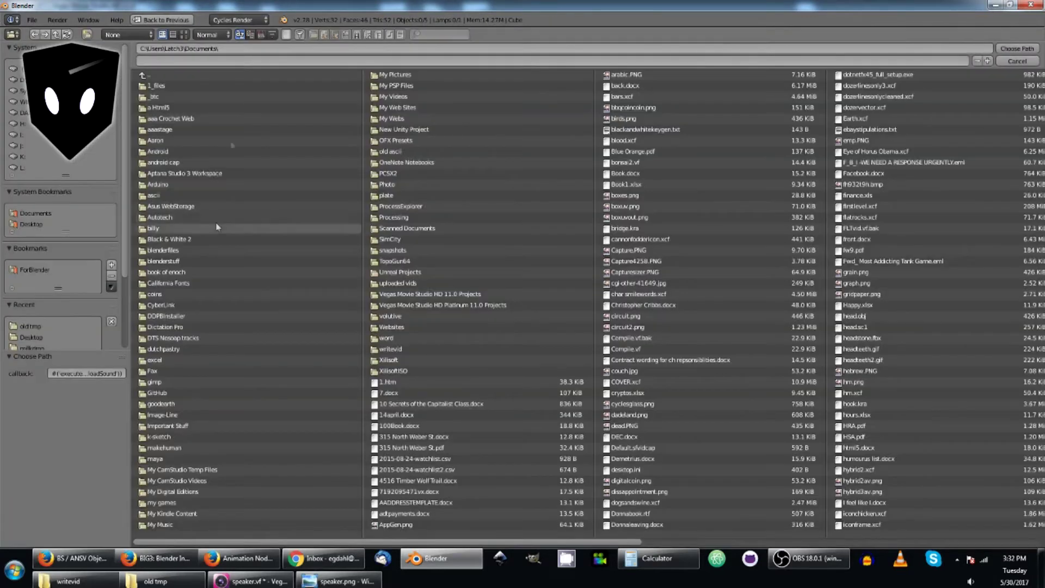
{"action": "left_click", "coordinate": [36, 223]}
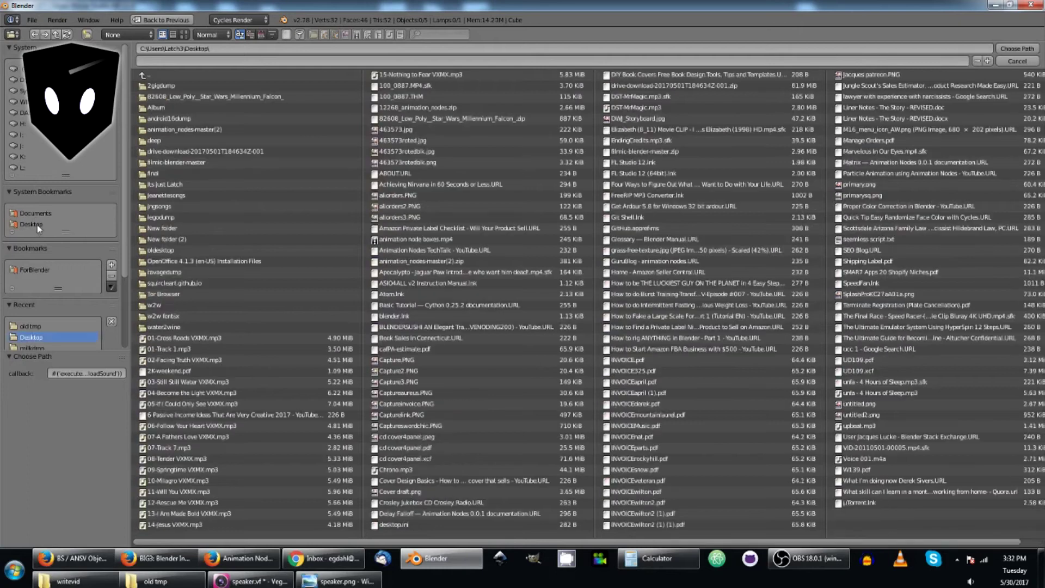
{"action": "scroll", "coordinate": [682, 186], "scroll_direction": "down", "scroll_amount": 2}
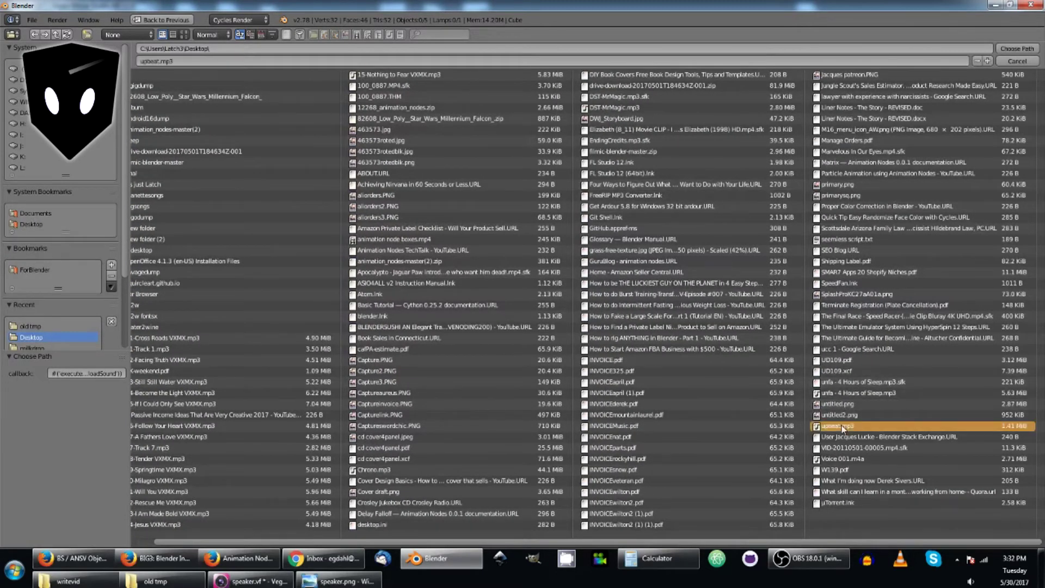
{"action": "double_click", "coordinate": [841, 426]}
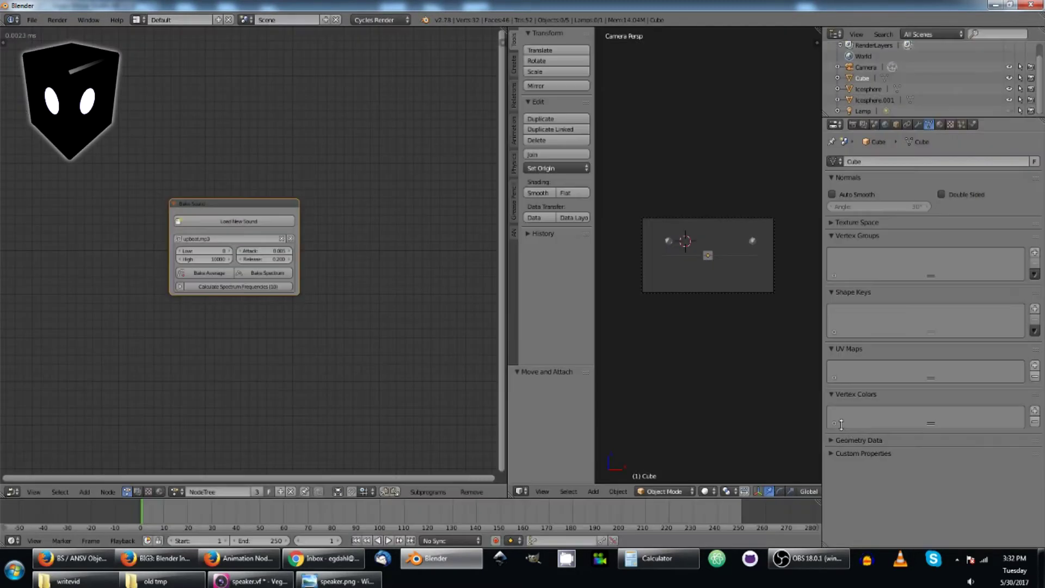
Bake the sound's Average and Spectrum data, then pan the node view left.
{"action": "left_click", "coordinate": [204, 272]}
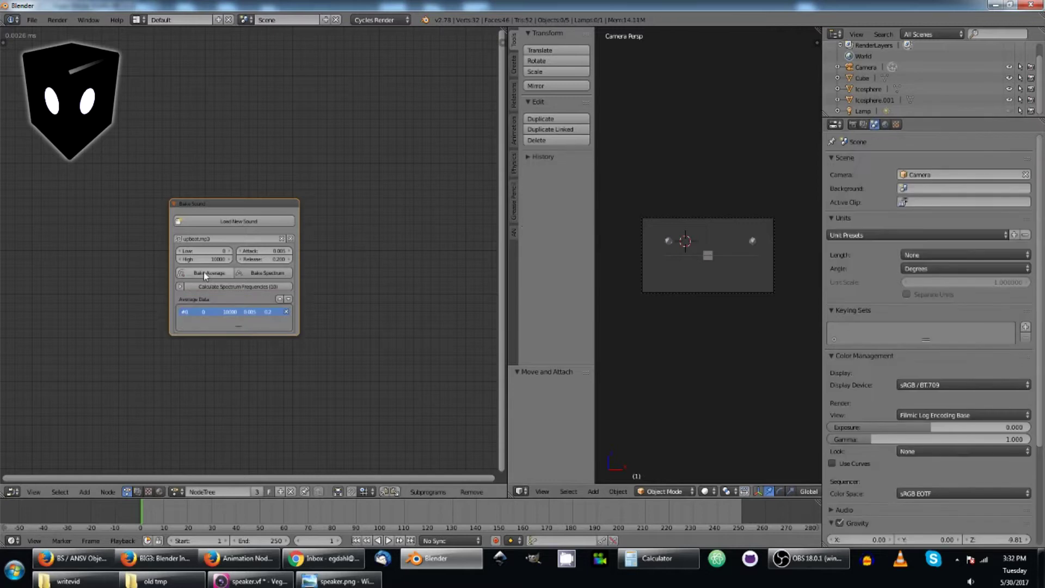
{"action": "left_click", "coordinate": [265, 272]}
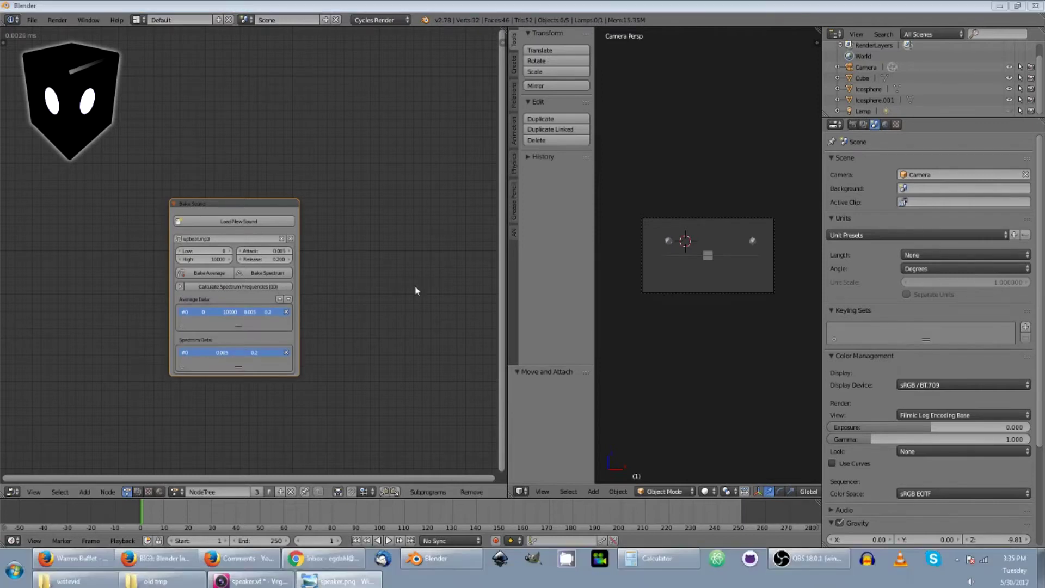
{"action": "middle_click_drag", "start_coordinate": [423, 289], "coordinate": [311, 280]}
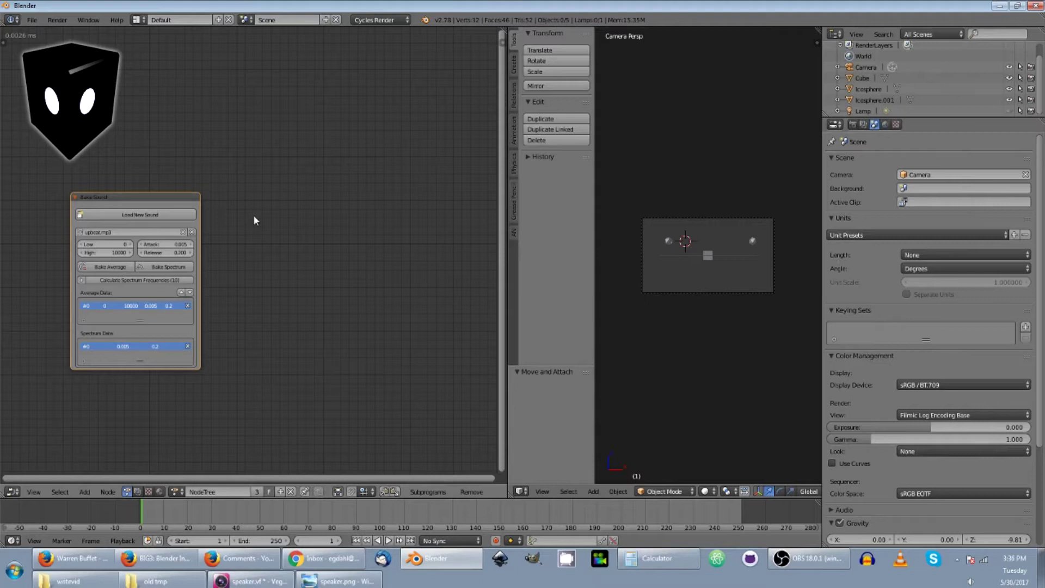
Add an Object Instancer node from the node search and place it.
{"action": "key", "text": "shift+a"}
{"action": "mouse_move", "coordinate": [252, 206]}
{"action": "key", "text": "shift+a"}
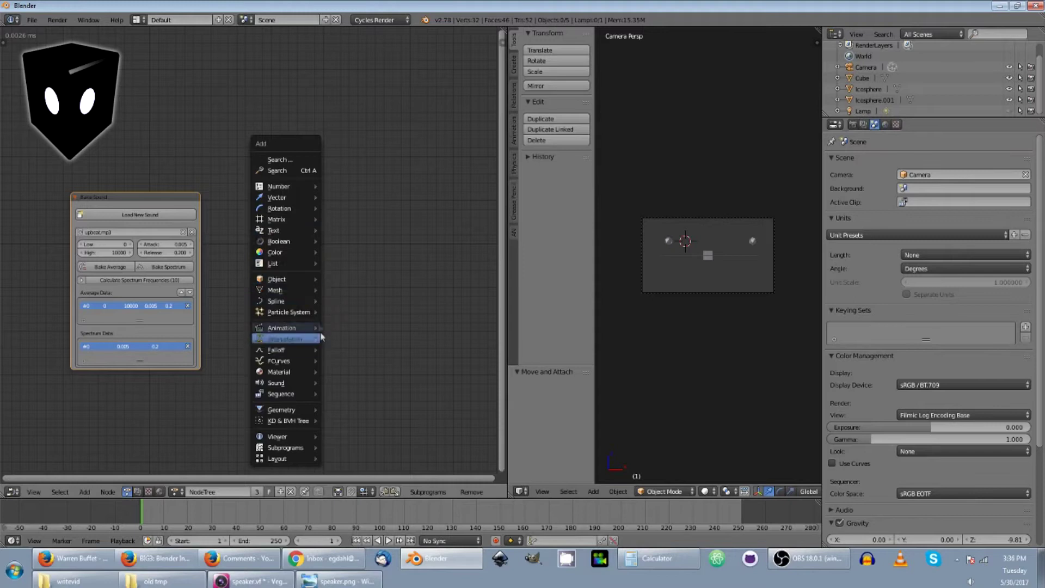
{"action": "key", "text": "Escape"}
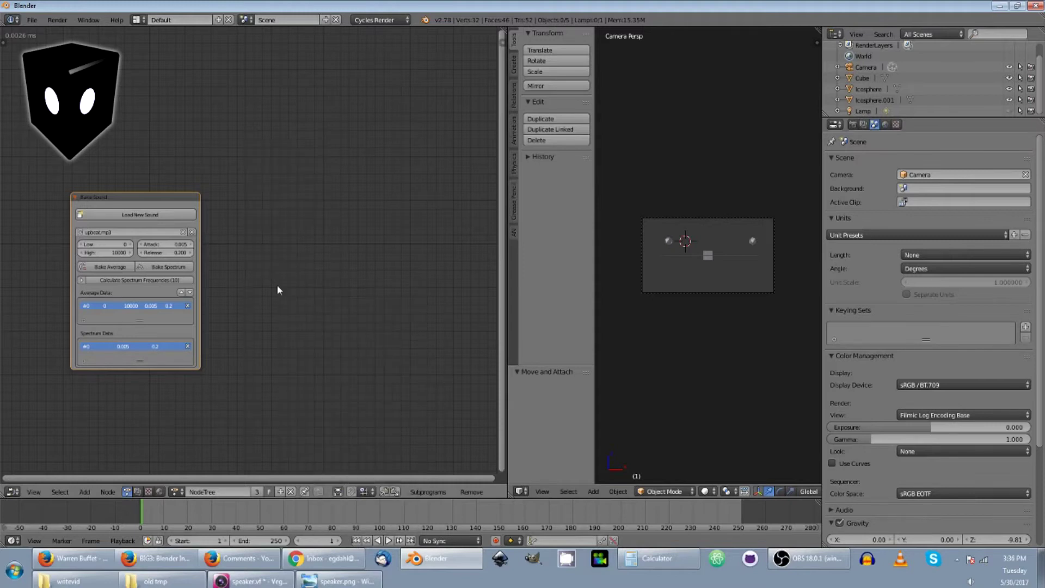
{"action": "key", "text": "space"}
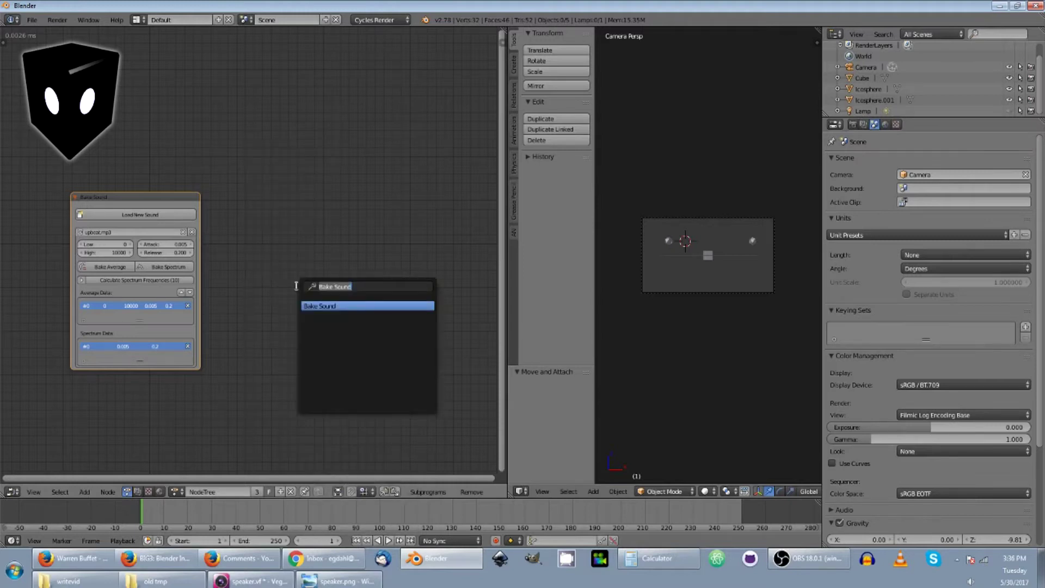
{"action": "type", "text": "Instan"}
{"action": "left_click", "coordinate": [338, 306]}
{"action": "left_click", "coordinate": [275, 207]}
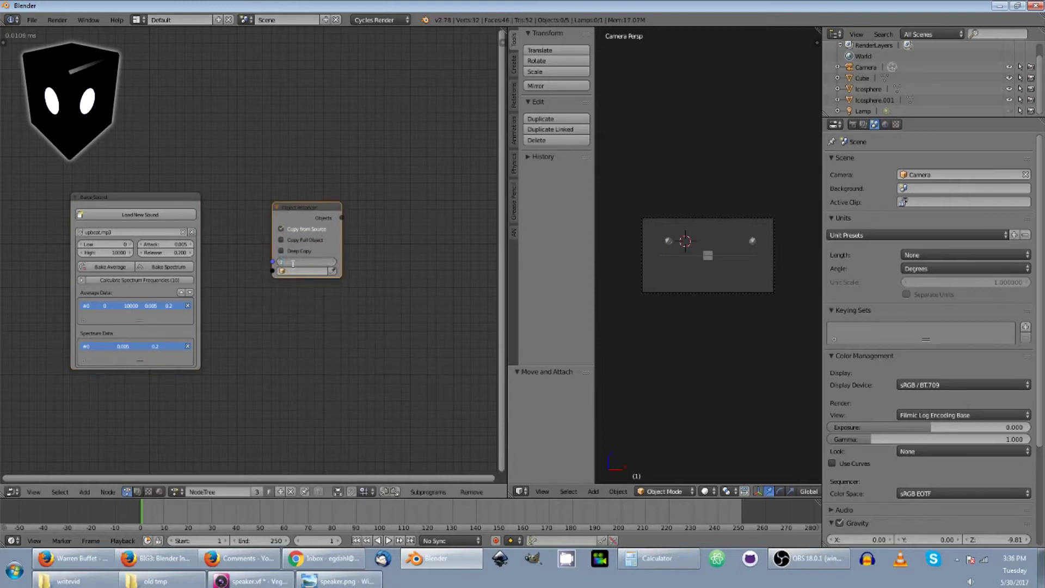
Set the instancer to 10 instances of the Cube and move it up-left.
{"action": "type", "text": "10"}
{"action": "key", "text": "Return"}
{"action": "left_click", "coordinate": [290, 270]}
{"action": "left_click", "coordinate": [298, 293]}
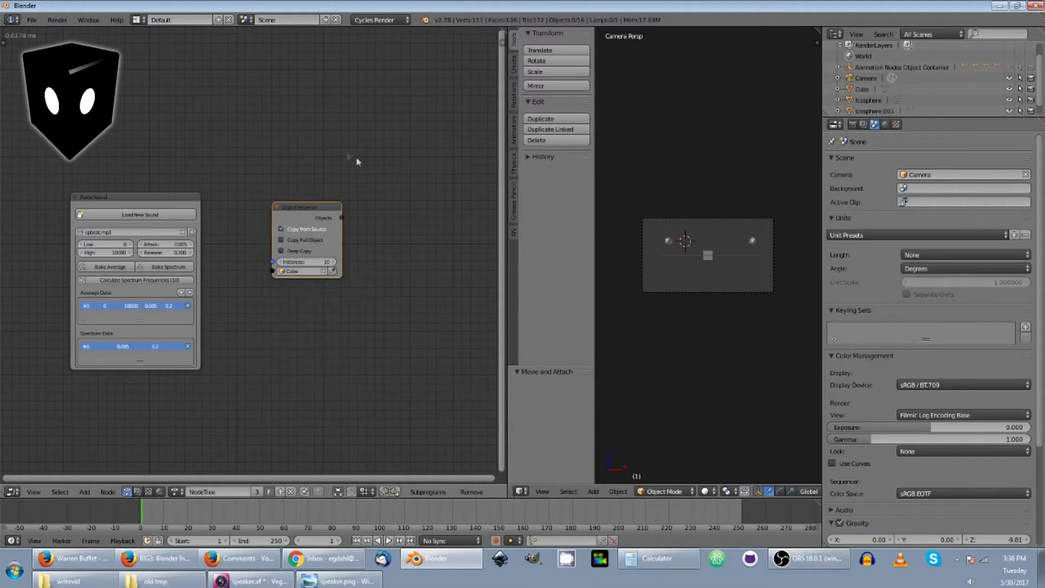
{"action": "left_click_drag", "start_coordinate": [301, 210], "coordinate": [273, 184]}
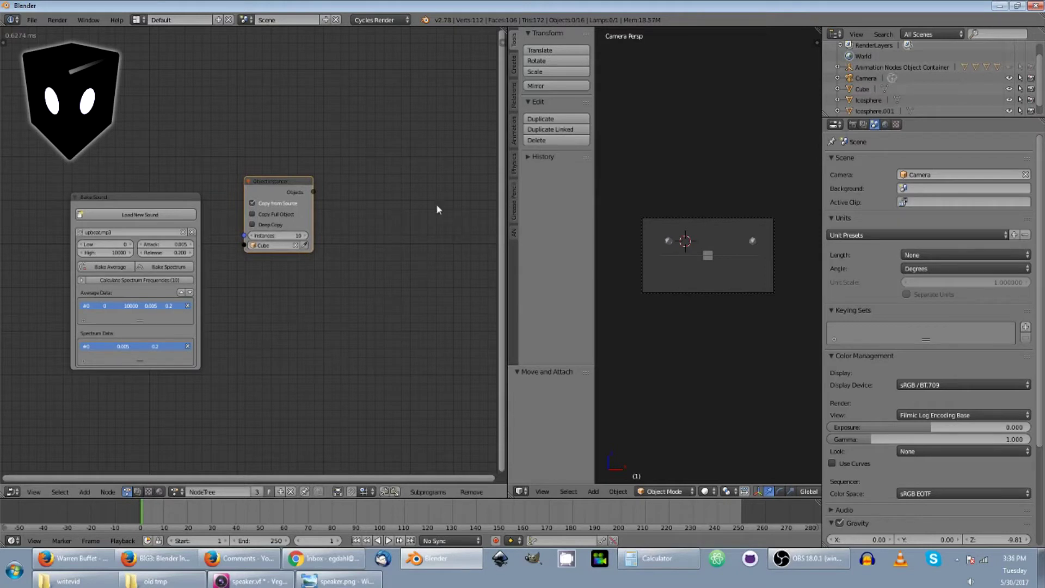
Add an Object Matrix Output node fed by the instancer's Objects output.
{"action": "key", "text": "shift+a"}
{"action": "mouse_move", "coordinate": [414, 194]}
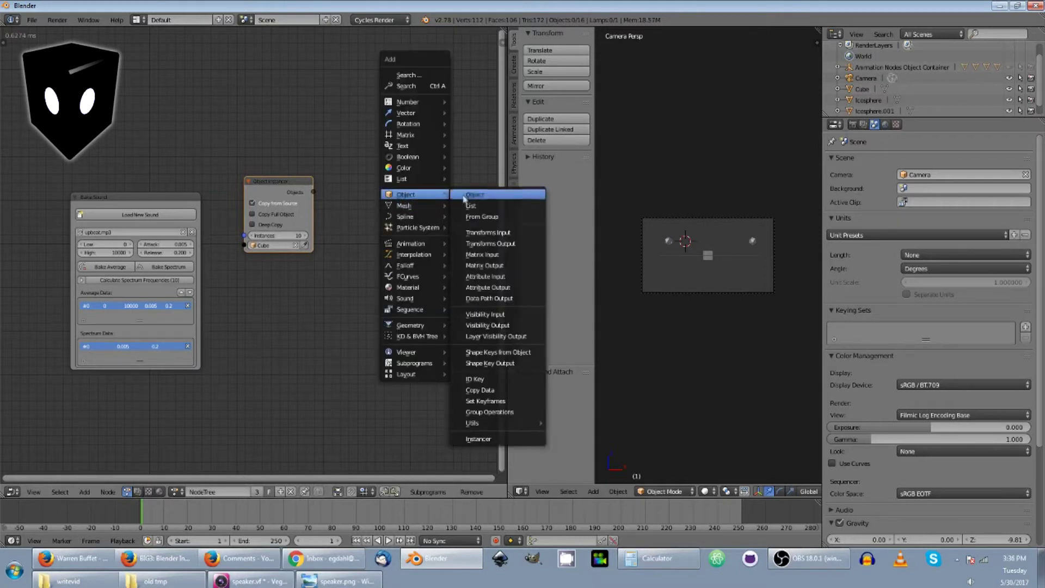
{"action": "left_click", "coordinate": [482, 266]}
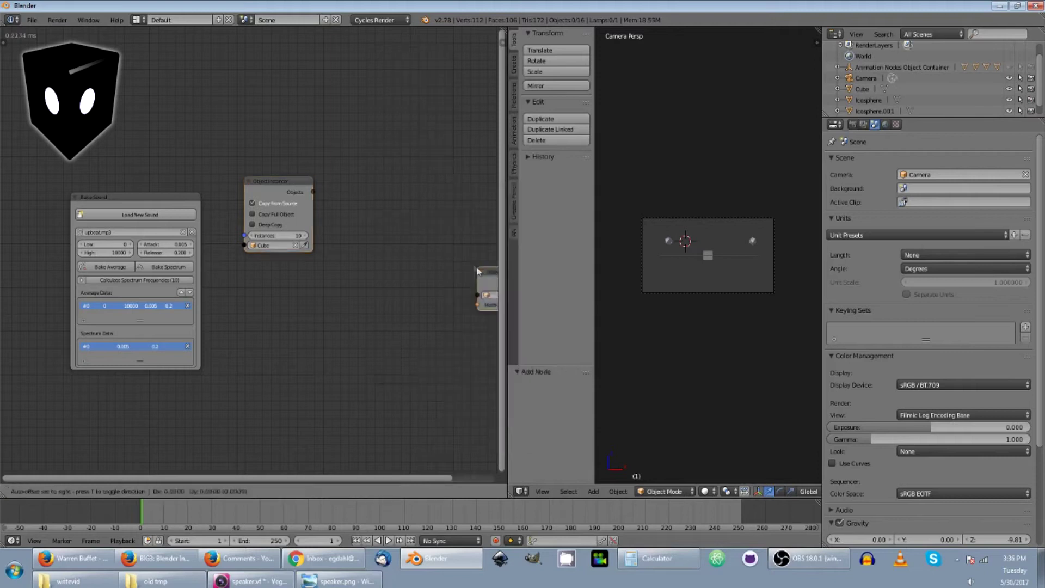
{"action": "left_click", "coordinate": [421, 181]}
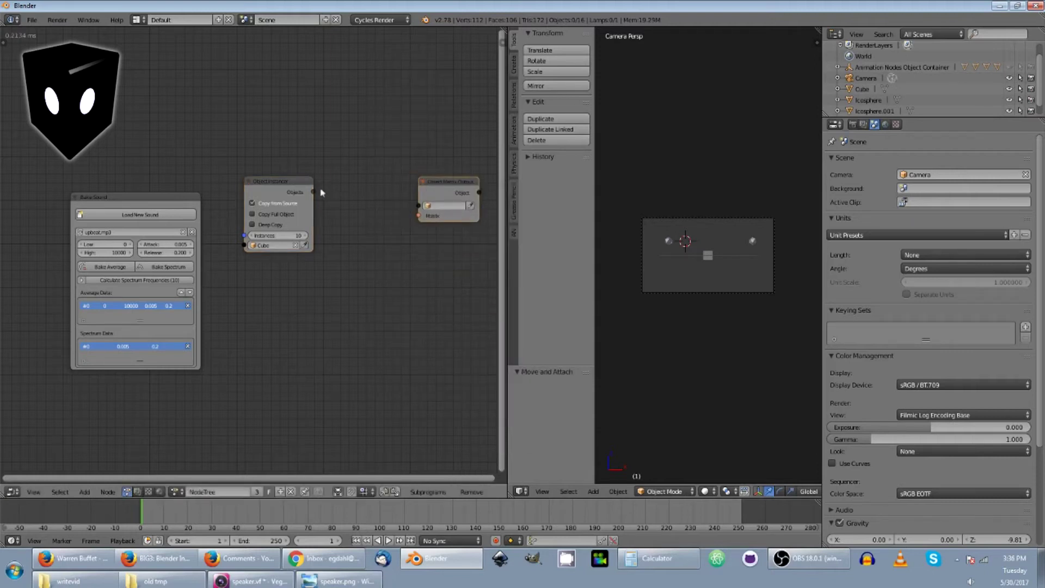
{"action": "left_click_drag", "start_coordinate": [314, 193], "coordinate": [461, 182]}
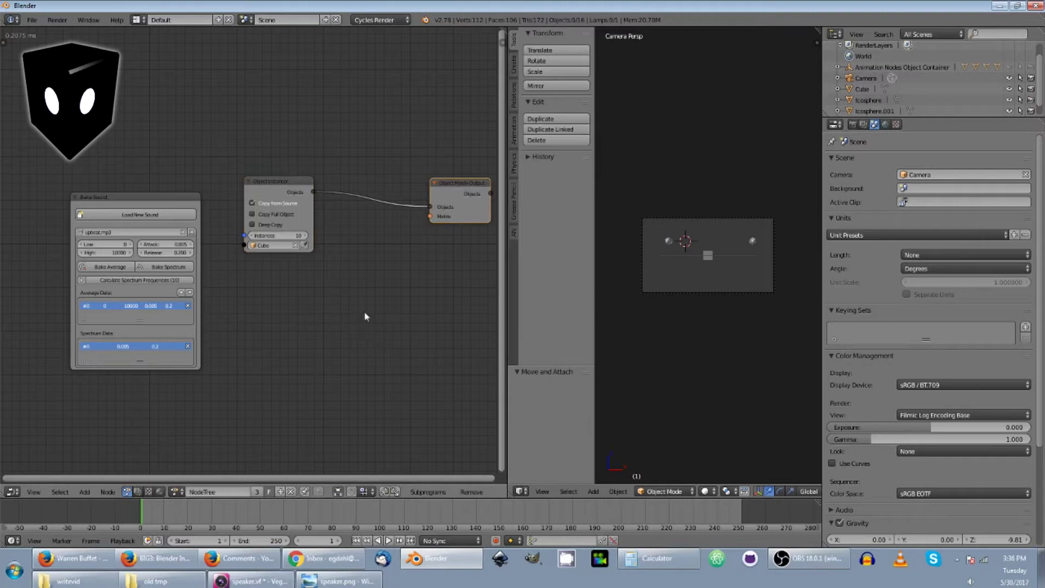
Add an Offset Matrices node linked to the output's Matrices input.
{"action": "key", "text": "ctrl+a"}
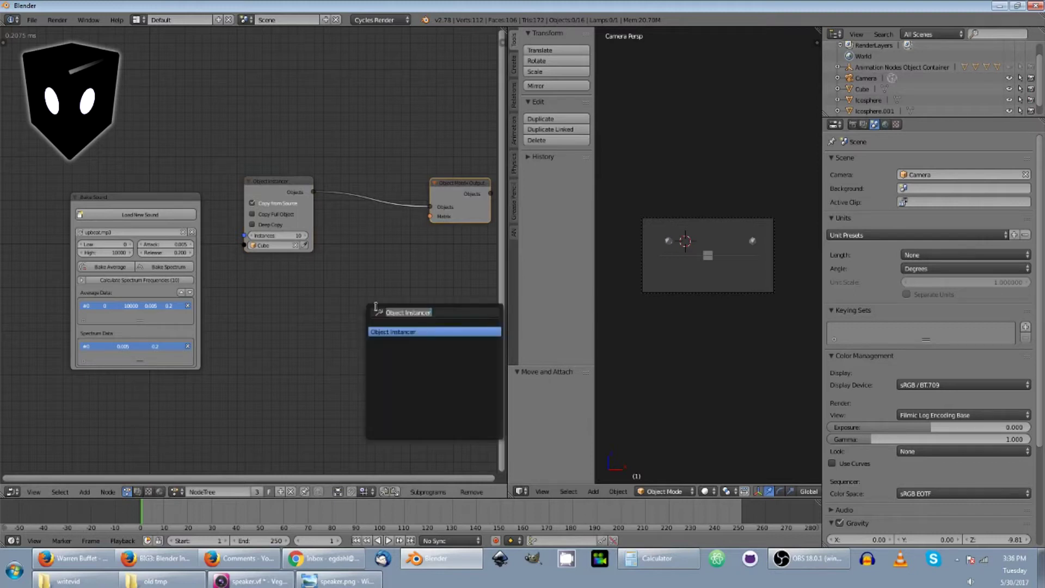
{"action": "type", "text": "off"}
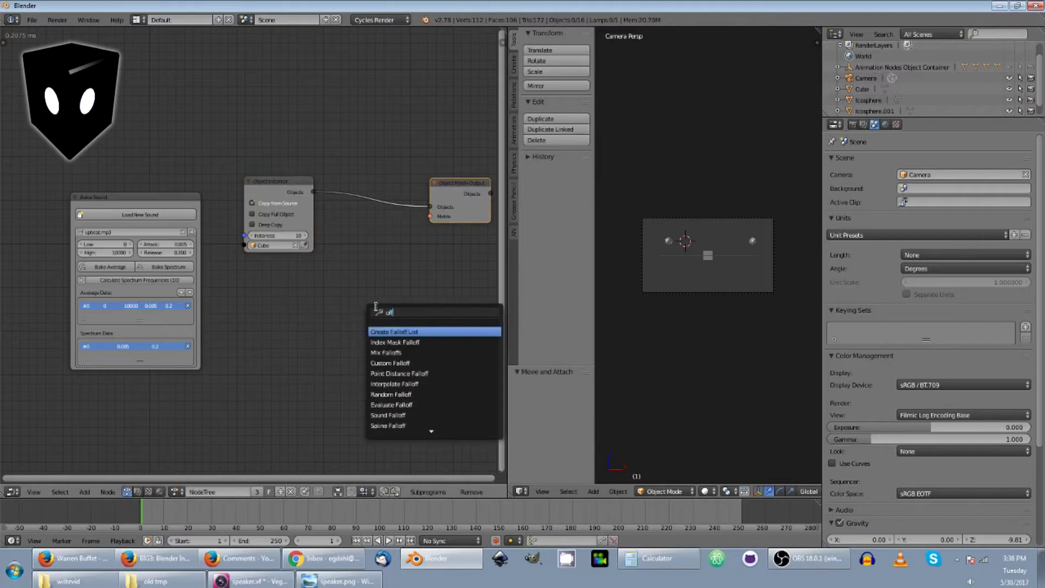
{"action": "type", "text": "se"}
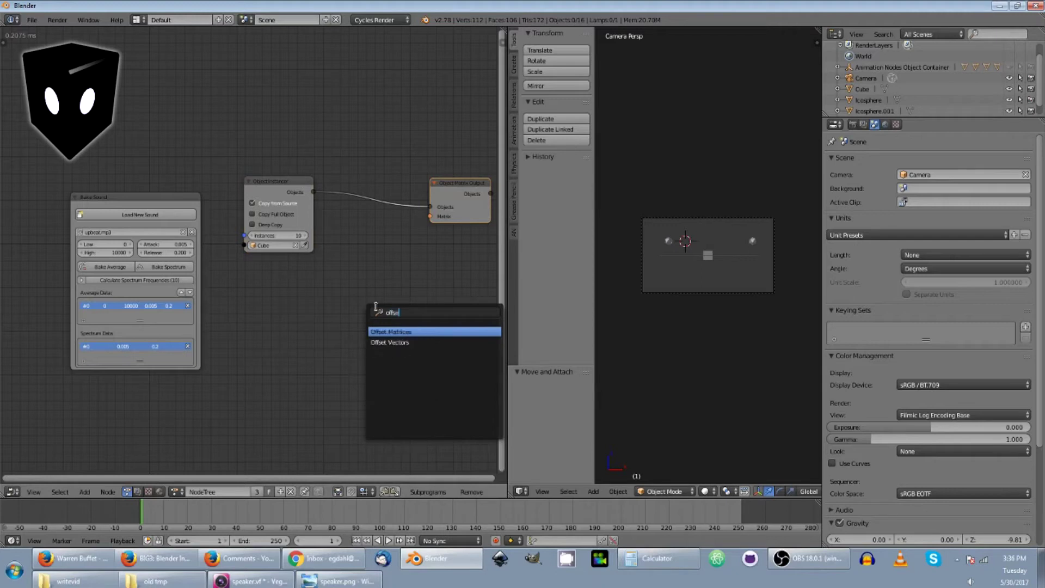
{"action": "left_click", "coordinate": [389, 332]}
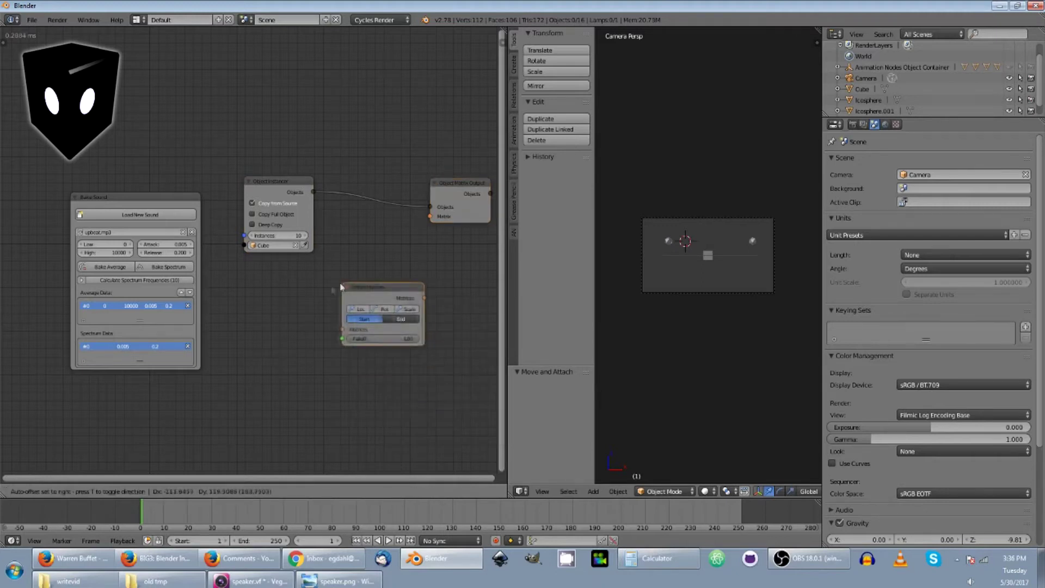
{"action": "left_click", "coordinate": [399, 300]}
{"action": "left_click_drag", "start_coordinate": [398, 300], "coordinate": [431, 217]}
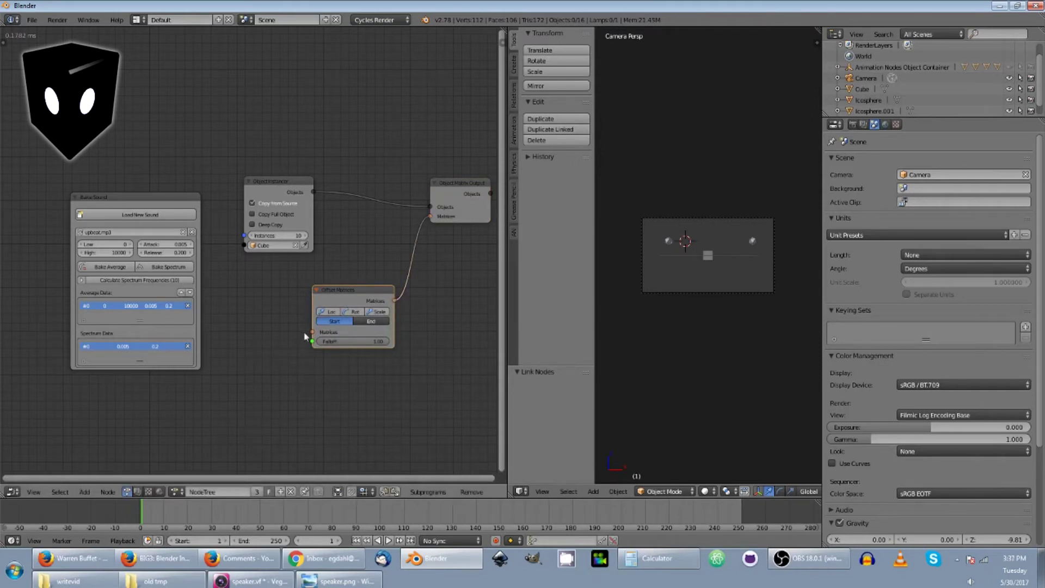
Add a Distribute Matrices node feeding its Matrices into Offset Matrices.
{"action": "key", "text": "ctrl+a"}
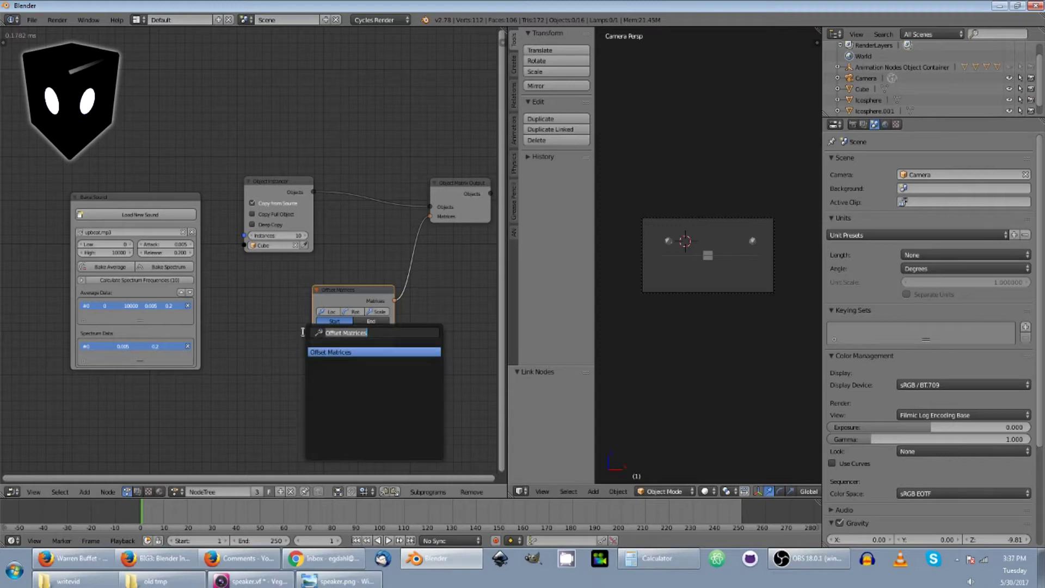
{"action": "type", "text": "dist"}
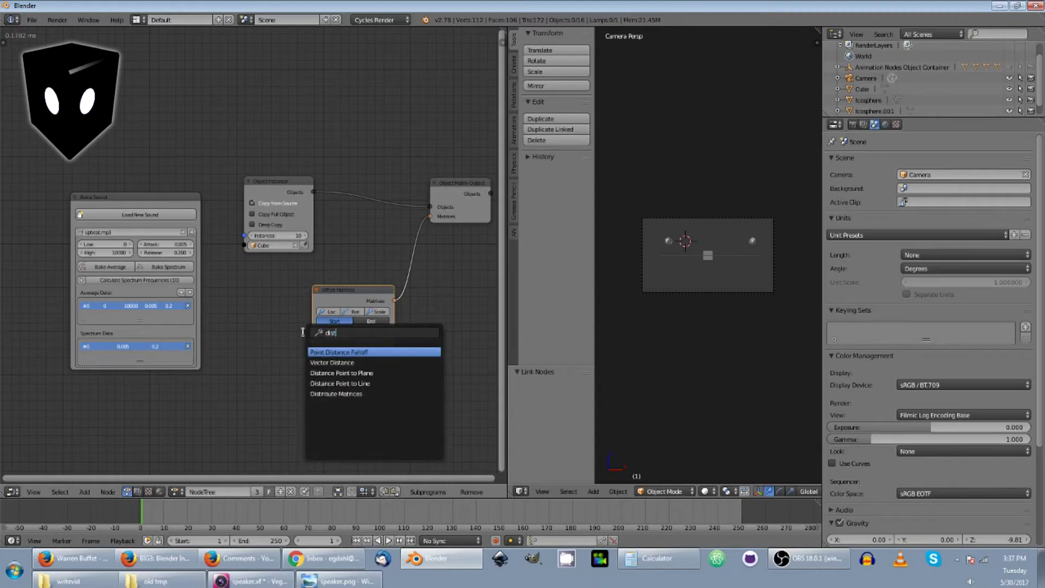
{"action": "type", "text": "rubte"}
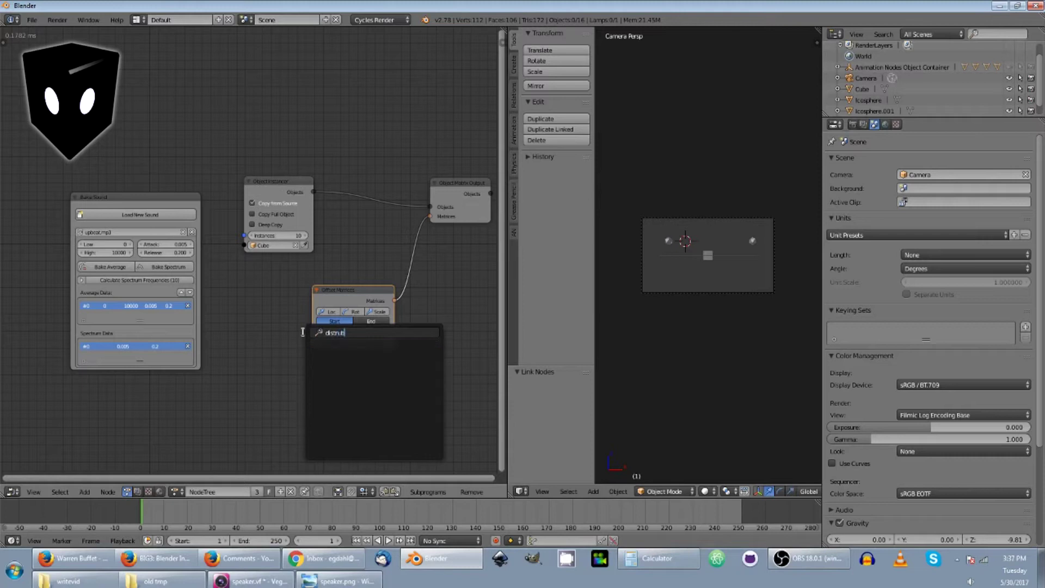
{"action": "key", "text": "BackSpace"}
{"action": "key", "text": "BackSpace"}
{"action": "type", "text": "i"}
{"action": "key", "text": "BackSpace"}
{"action": "key", "text": "BackSpace"}
{"action": "key", "text": "BackSpace"}
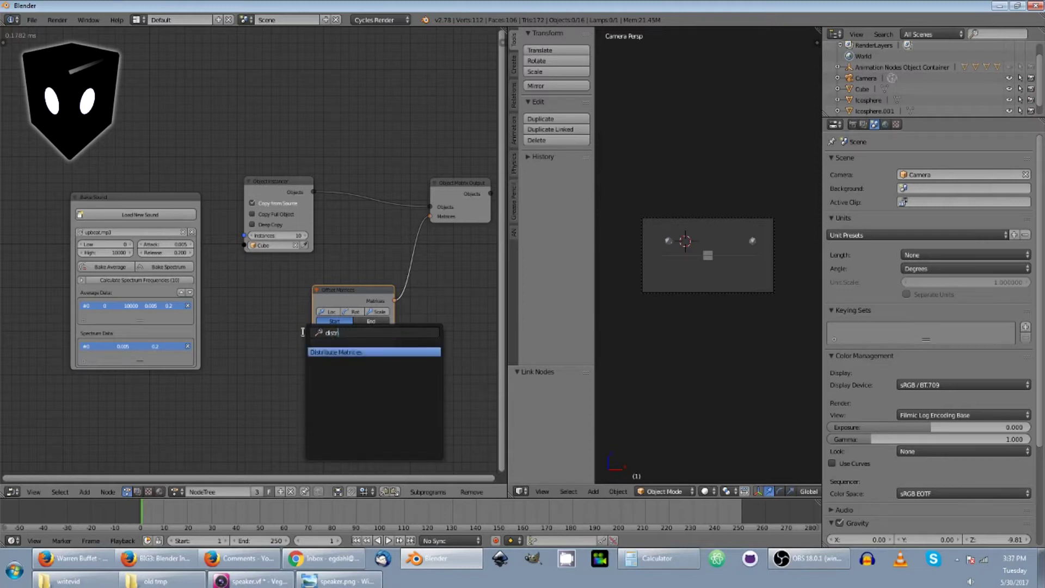
{"action": "left_click", "coordinate": [361, 352]}
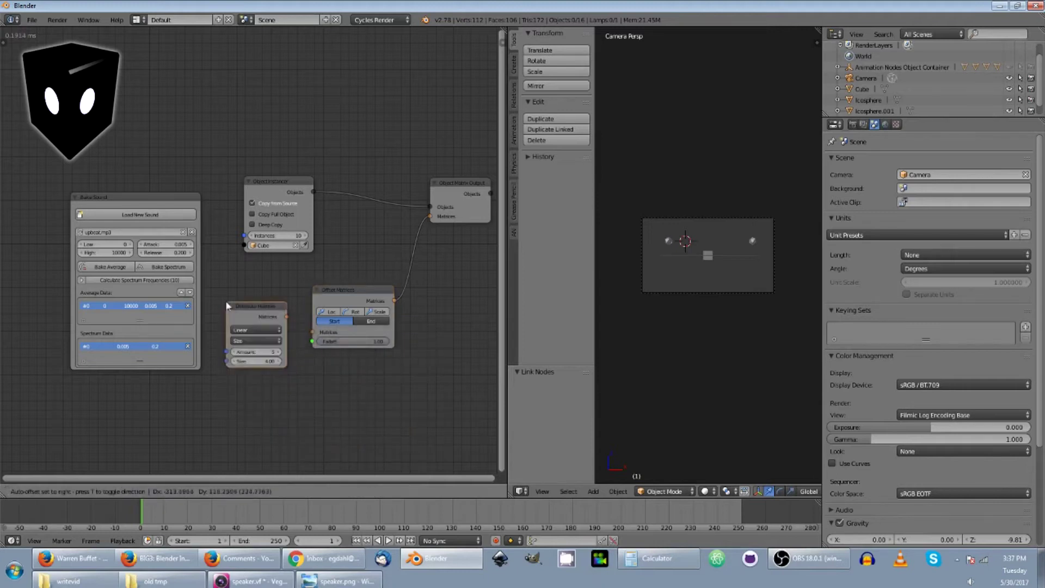
{"action": "left_click", "coordinate": [231, 320]}
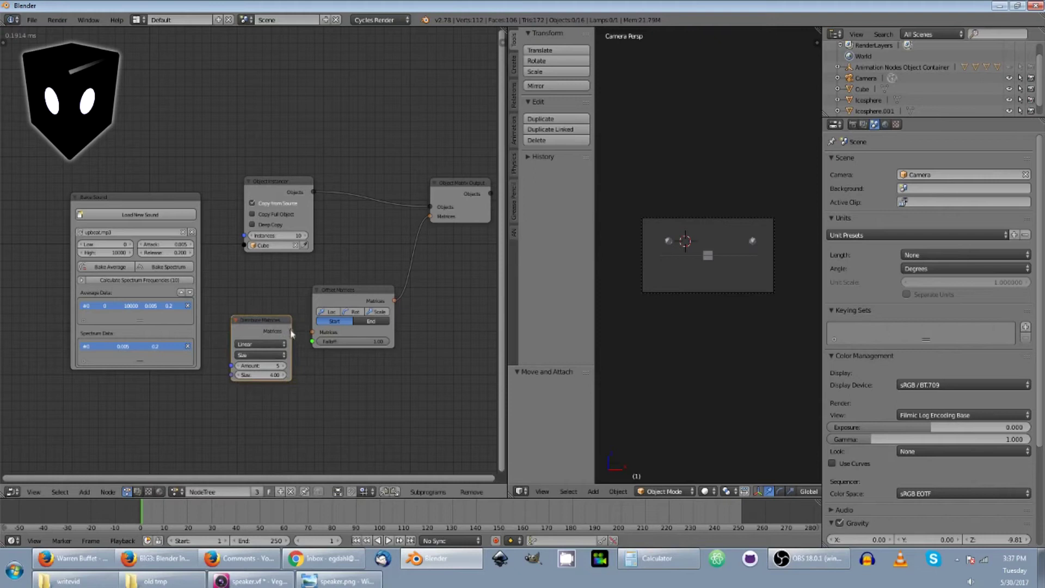
{"action": "left_click_drag", "start_coordinate": [292, 331], "coordinate": [315, 332]}
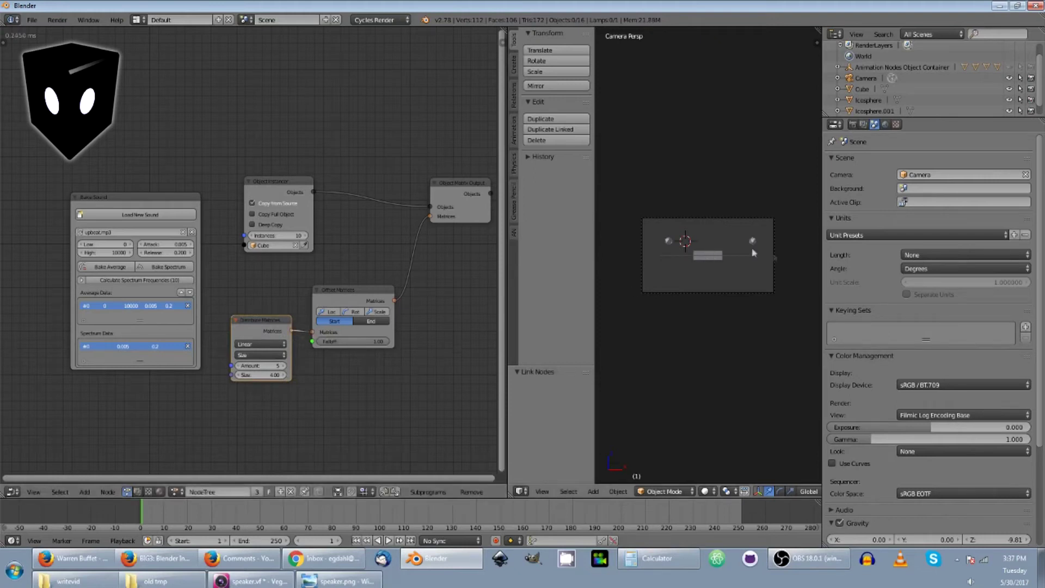
Widen the 3D view, increase the Distribute Matrices Size, and orbit to User Ortho.
{"action": "key", "text": "Home"}
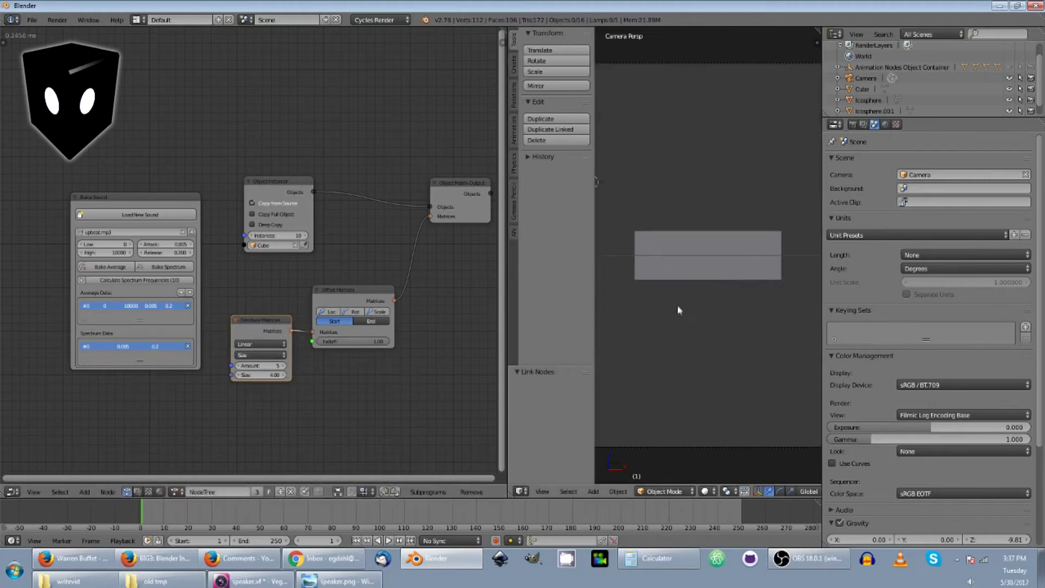
{"action": "key", "text": "t"}
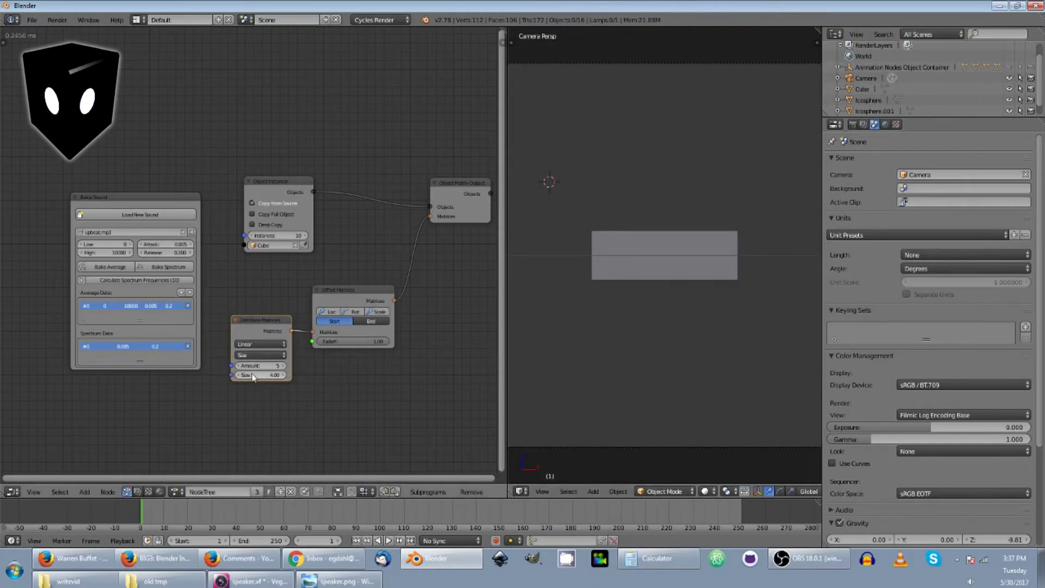
{"action": "left_click_drag", "start_coordinate": [246, 376], "coordinate": [371, 376]}
{"action": "scroll", "coordinate": [655, 287], "scroll_direction": "down", "scroll_amount": 3}
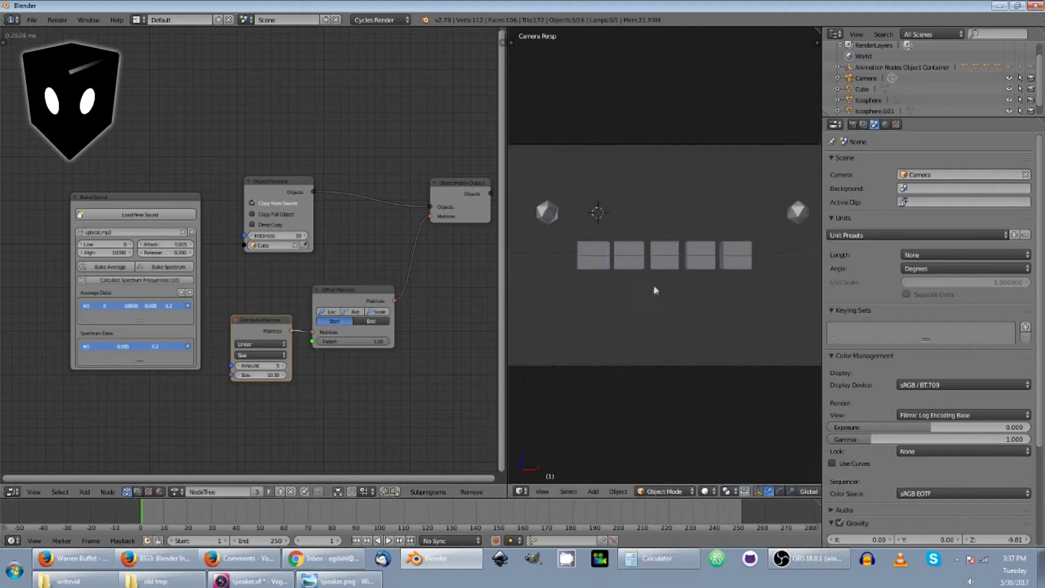
{"action": "middle_click_drag", "start_coordinate": [655, 290], "coordinate": [665, 327]}
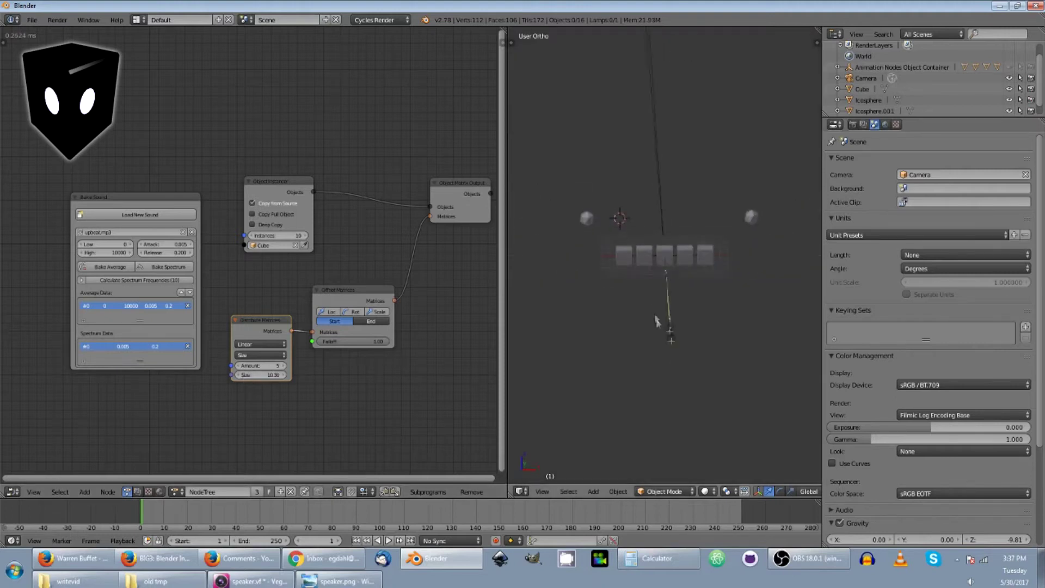
Try Circle distribution mode, then set Mode back to Linear.
{"action": "left_click", "coordinate": [272, 345]}
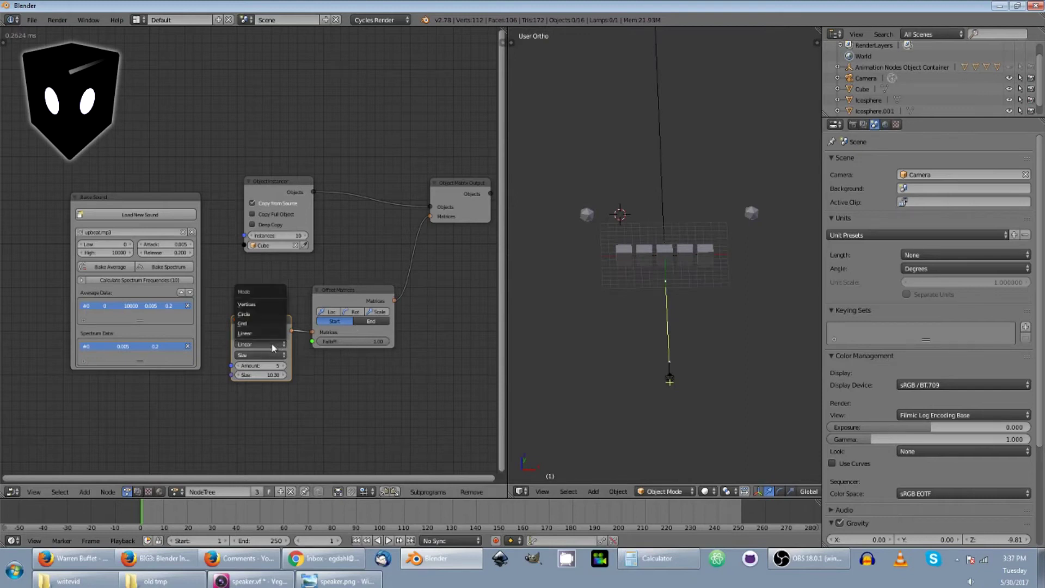
{"action": "left_click", "coordinate": [262, 316]}
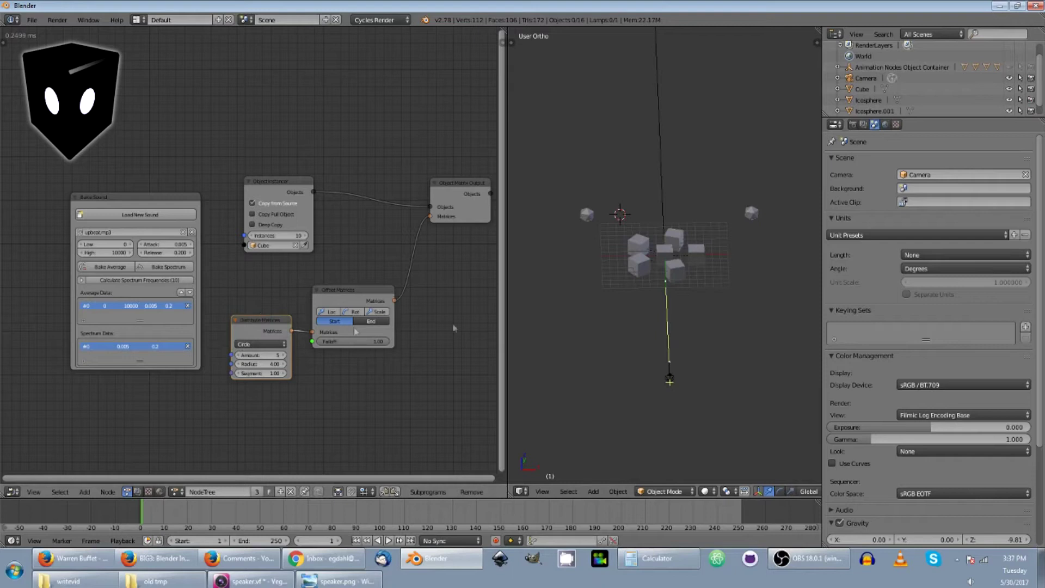
{"action": "left_click", "coordinate": [261, 344]}
{"action": "left_click", "coordinate": [252, 336]}
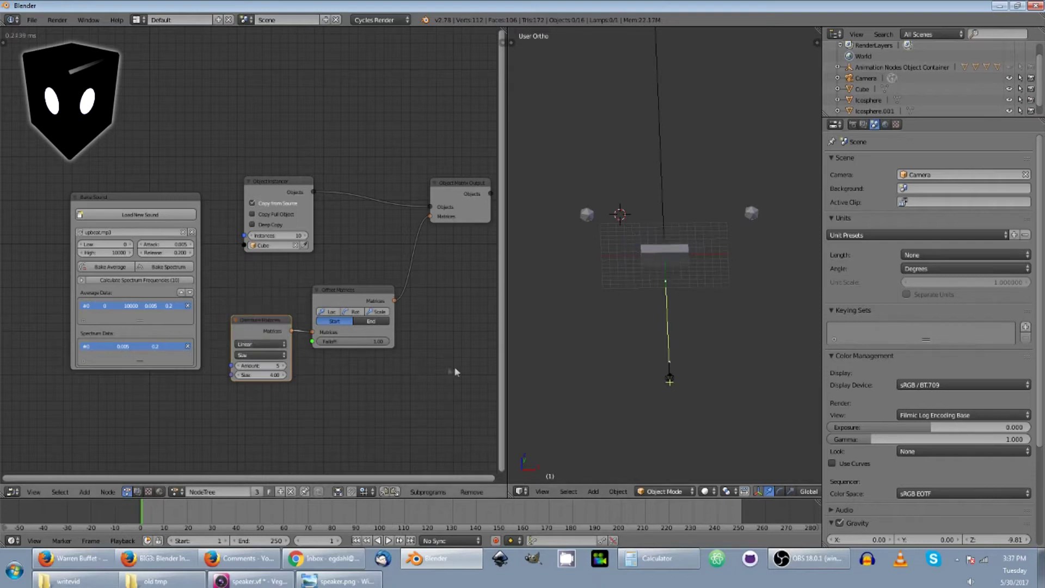
Set the Distribute Matrices Size to 10.57 to spread the cubes in a row.
{"action": "left_click", "coordinate": [258, 375]}
{"action": "key", "text": "Return"}
{"action": "left_click_drag", "start_coordinate": [258, 376], "coordinate": [310, 376]}
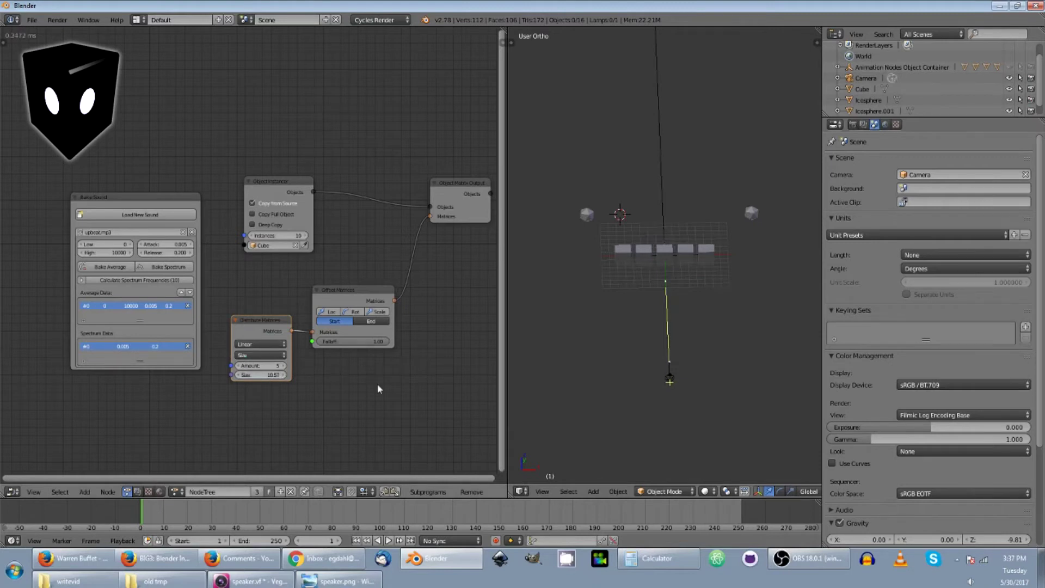
{"action": "left_click_drag", "start_coordinate": [345, 291], "coordinate": [368, 272]}
Enable Loc on Offset Matrices and set Translation Z to 1.
{"action": "left_click", "coordinate": [349, 290]}
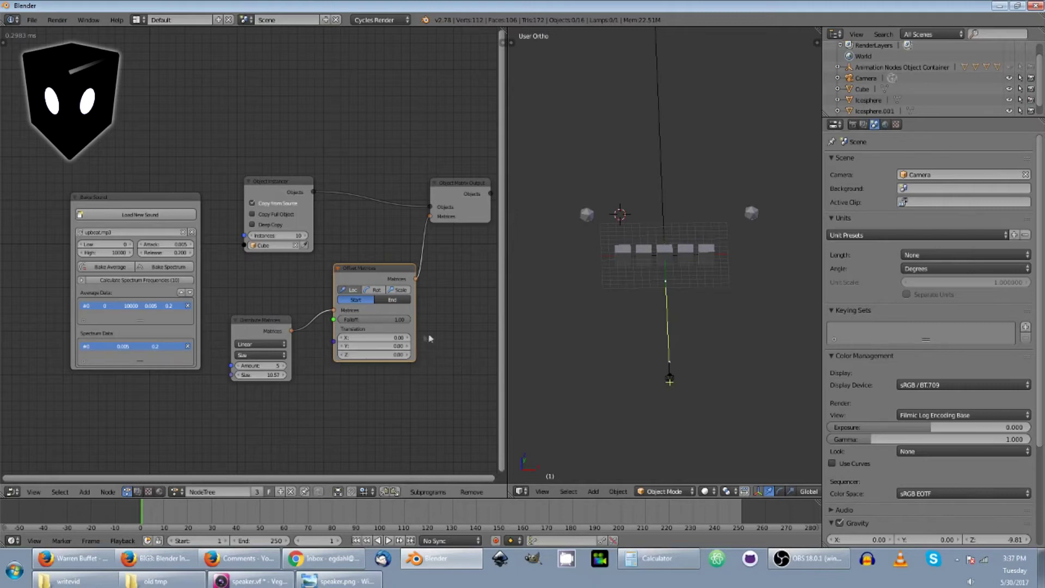
{"action": "left_click", "coordinate": [379, 340]}
{"action": "key", "text": "Return"}
{"action": "left_click_drag", "start_coordinate": [278, 324], "coordinate": [255, 283]}
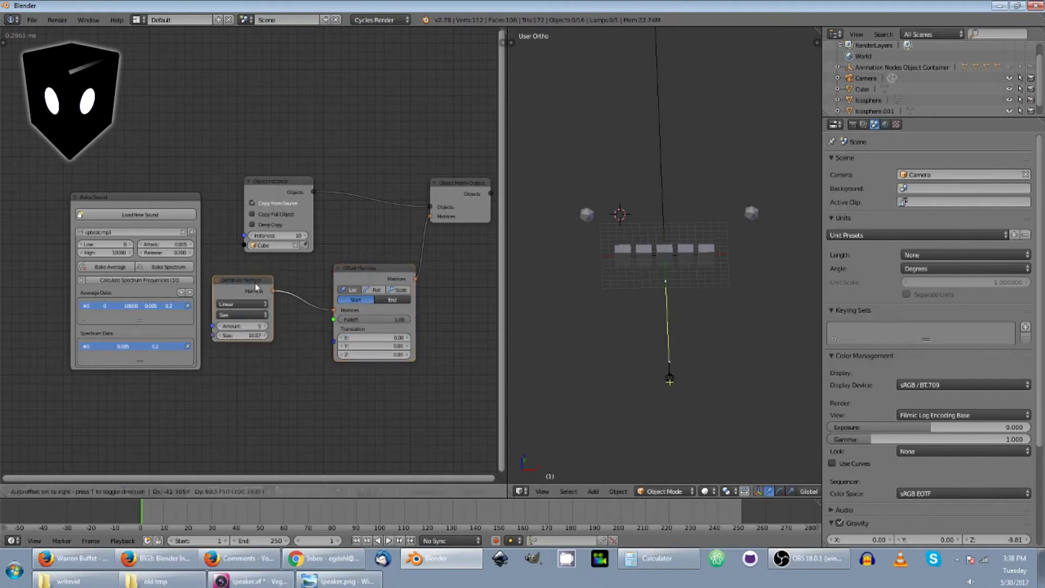
{"action": "left_click", "coordinate": [369, 355]}
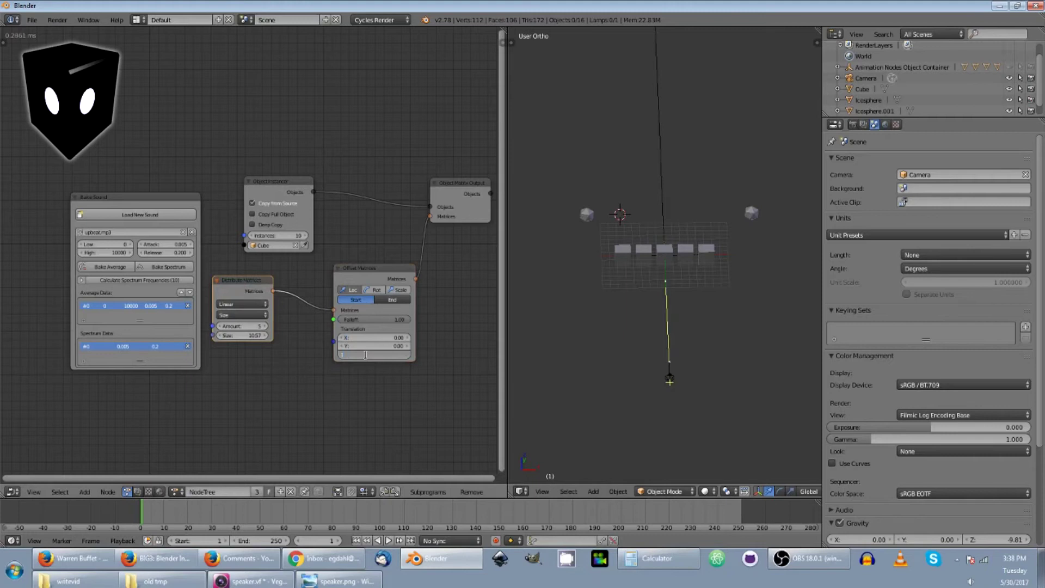
{"action": "type", "text": "1"}
{"action": "key", "text": "Return"}
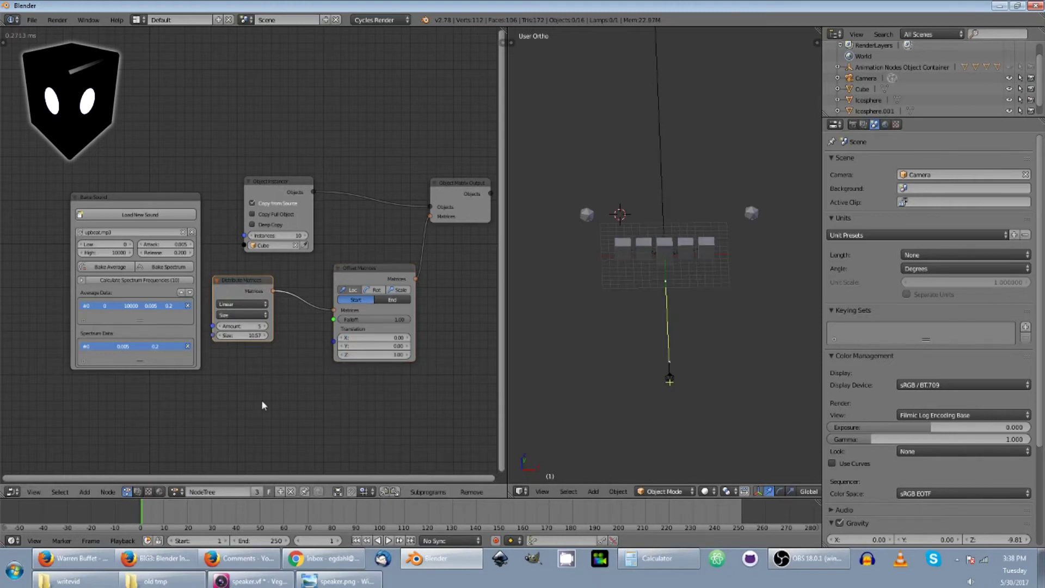
Add a Sound Falloff node linked to the Offset Matrices Falloff input.
{"action": "key", "text": "ctrl+a"}
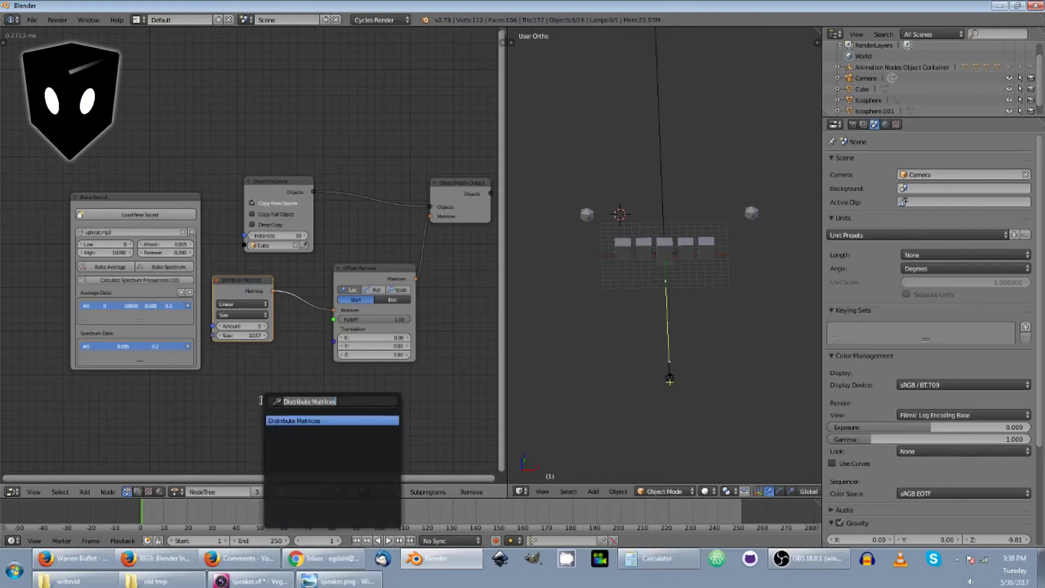
{"action": "type", "text": "soun"}
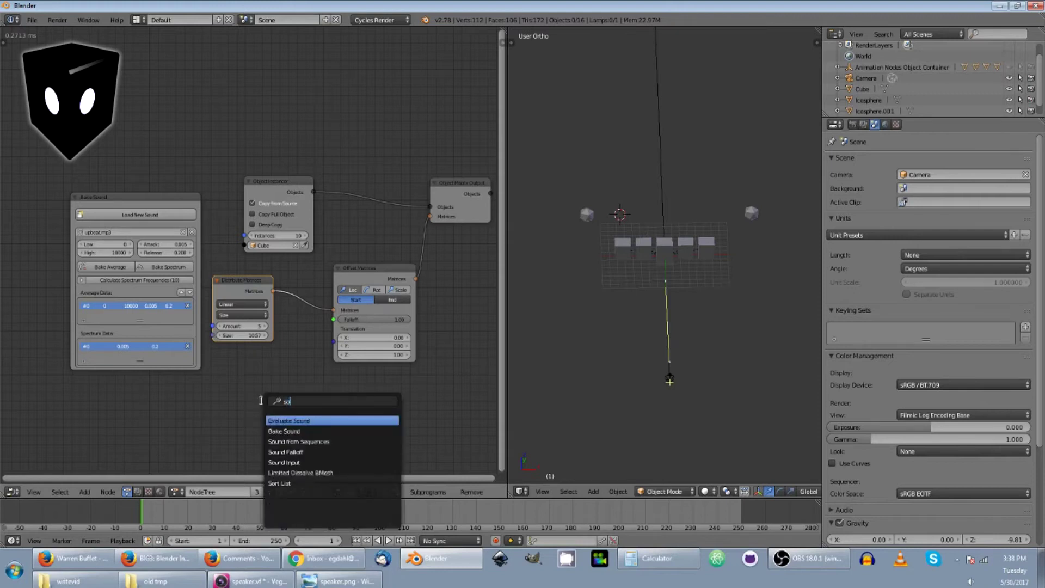
{"action": "key", "text": "Down"}
{"action": "key", "text": "Down"}
{"action": "key", "text": "Down"}
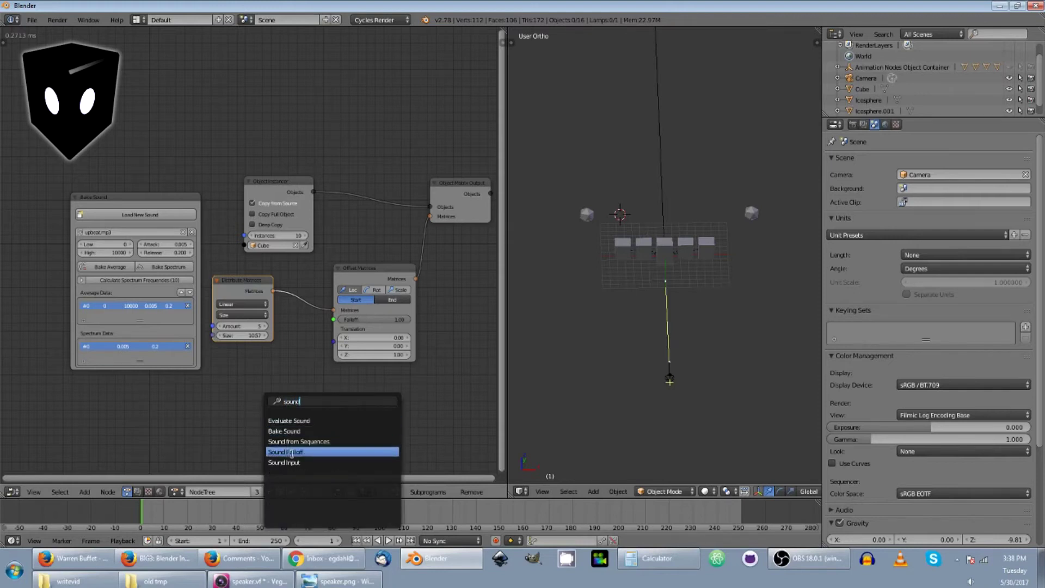
{"action": "key", "text": "Return"}
{"action": "left_click", "coordinate": [228, 386]}
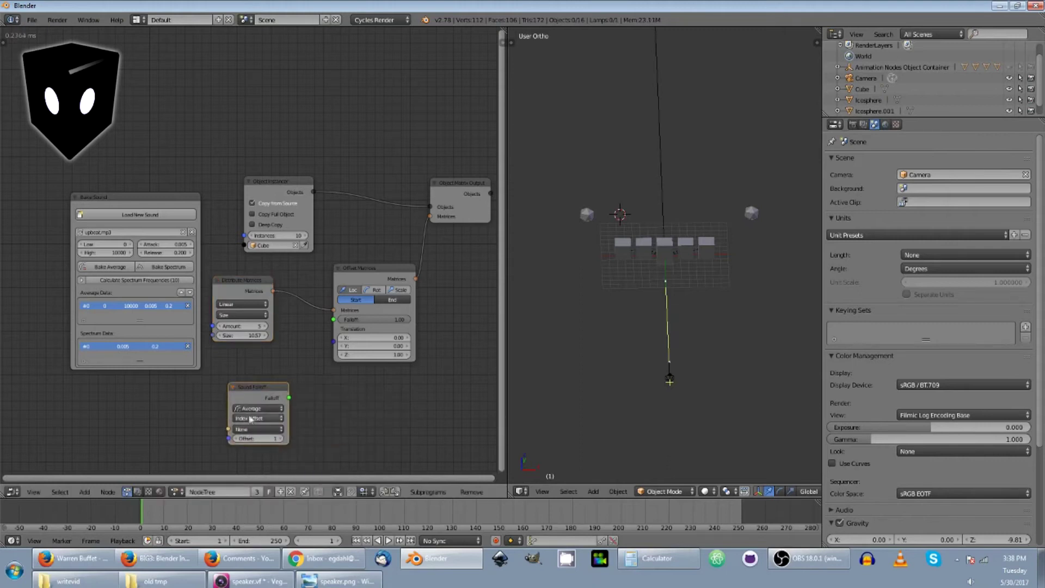
{"action": "left_click_drag", "start_coordinate": [256, 390], "coordinate": [335, 320]}
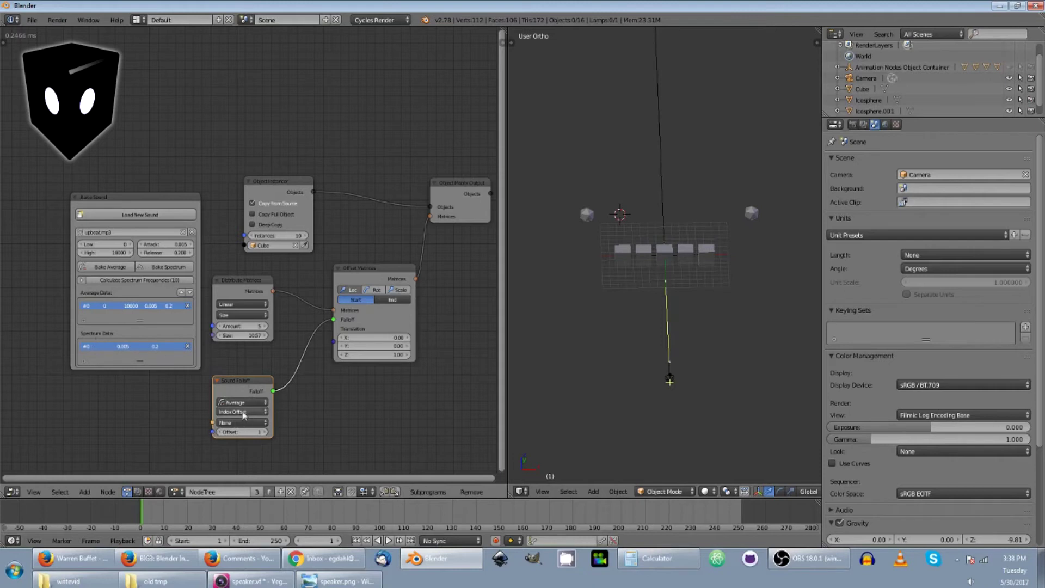
Use the upbeat.mp3 #0 average bake, then play and scrub to frame 89.
{"action": "left_click", "coordinate": [228, 423]}
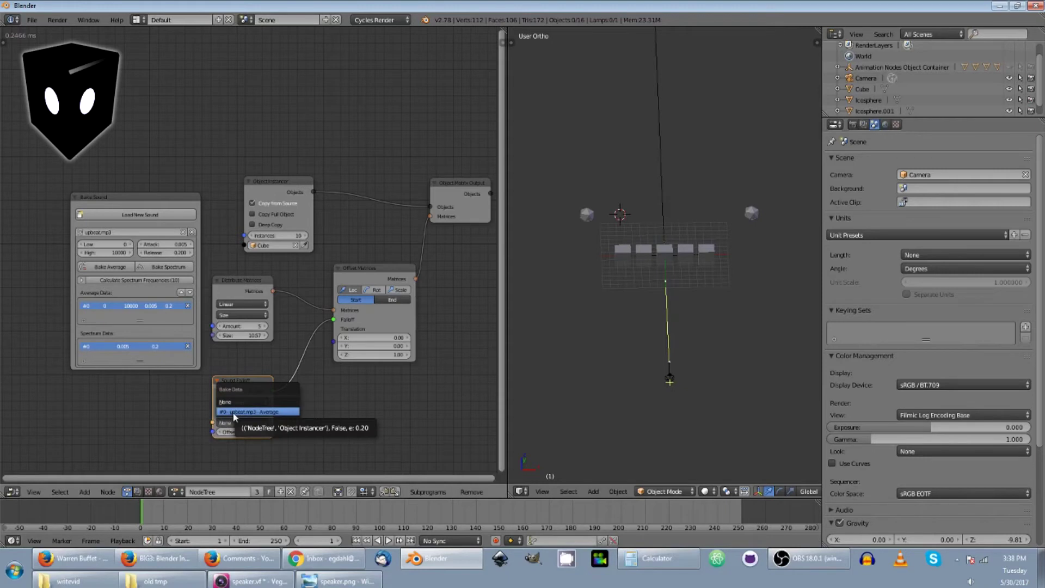
{"action": "left_click", "coordinate": [233, 412]}
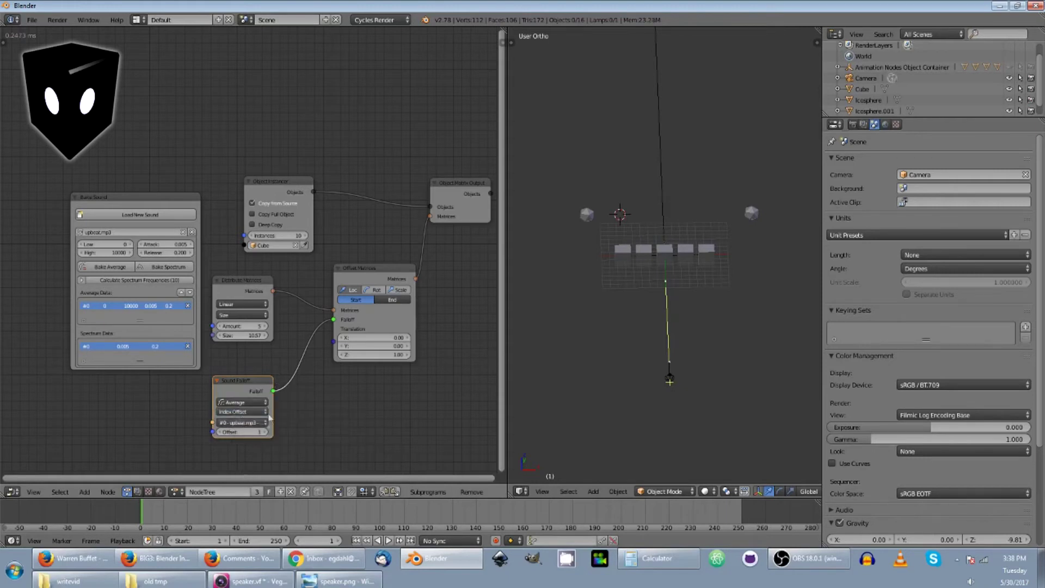
{"action": "key", "text": "alt+a"}
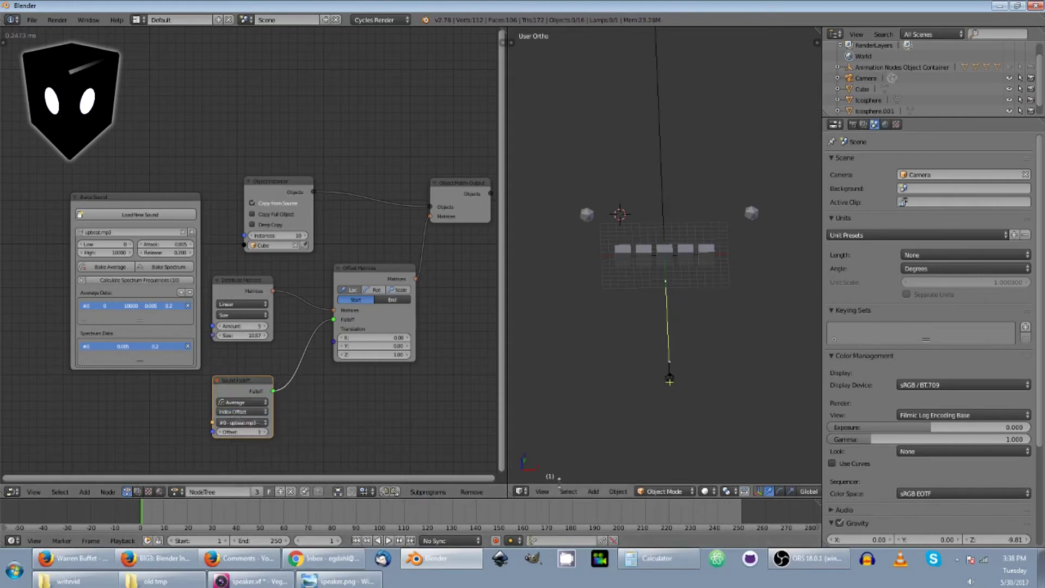
{"action": "left_click_drag", "start_coordinate": [216, 521], "coordinate": [372, 514]}
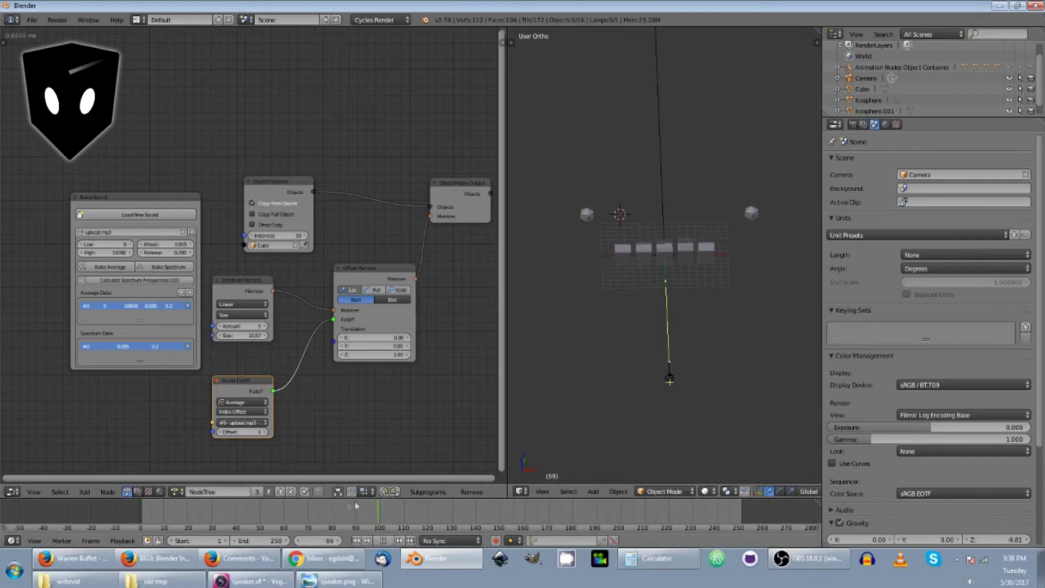
Replay the sound-driven animation and stop at frame 247.
{"action": "key", "text": "Escape"}
{"action": "left_click", "coordinate": [388, 541]}
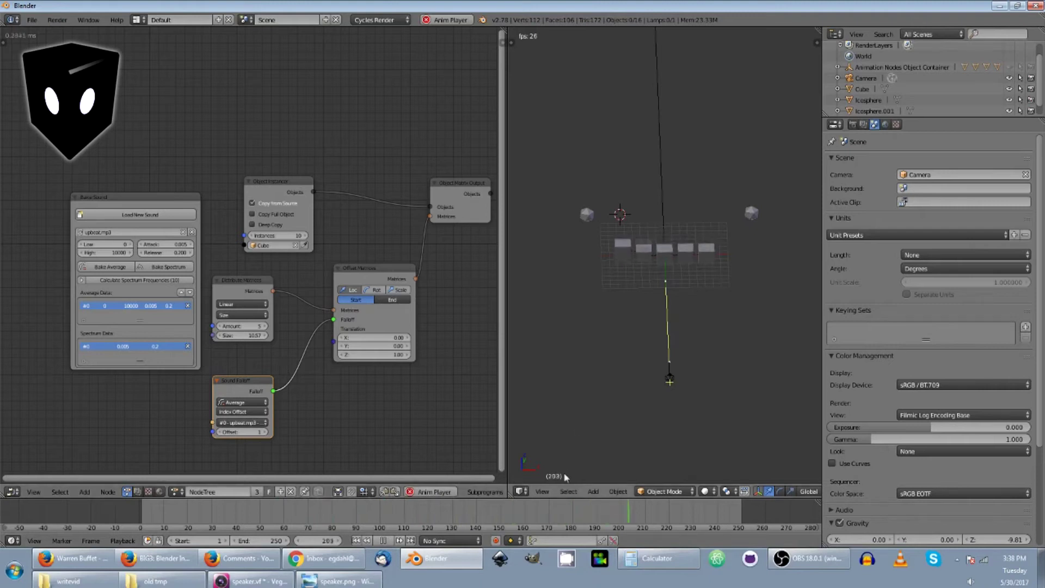
{"action": "left_click", "coordinate": [387, 540]}
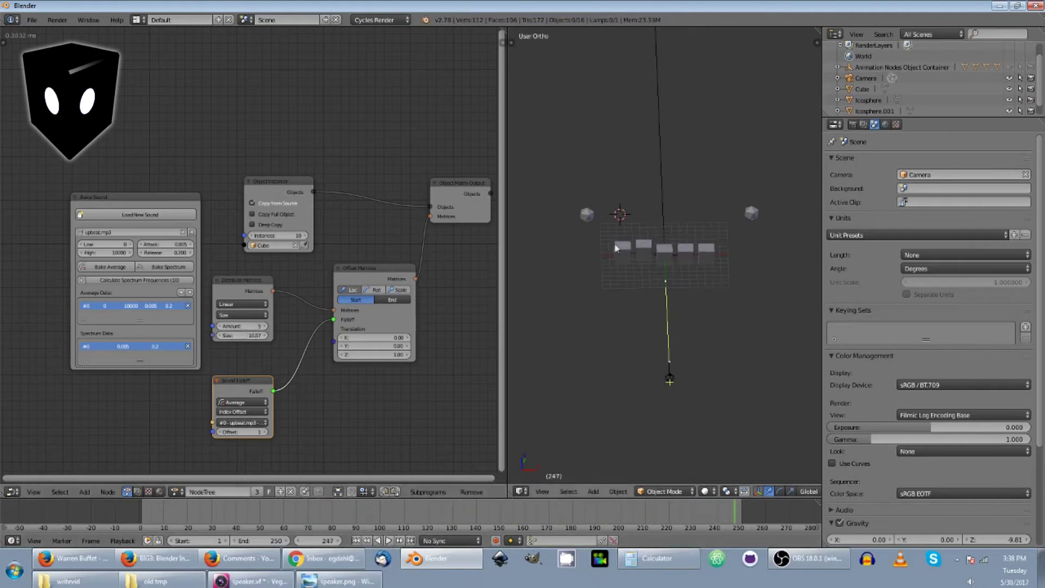
Set the Distribute Matrices Amount to 10.
{"action": "left_click", "coordinate": [249, 326]}
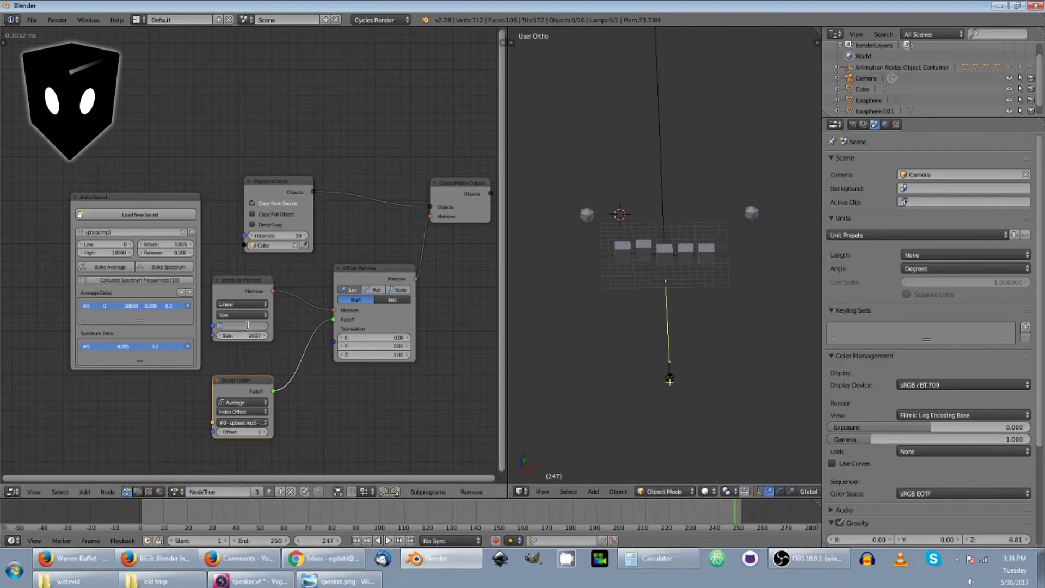
{"action": "key", "text": "Return"}
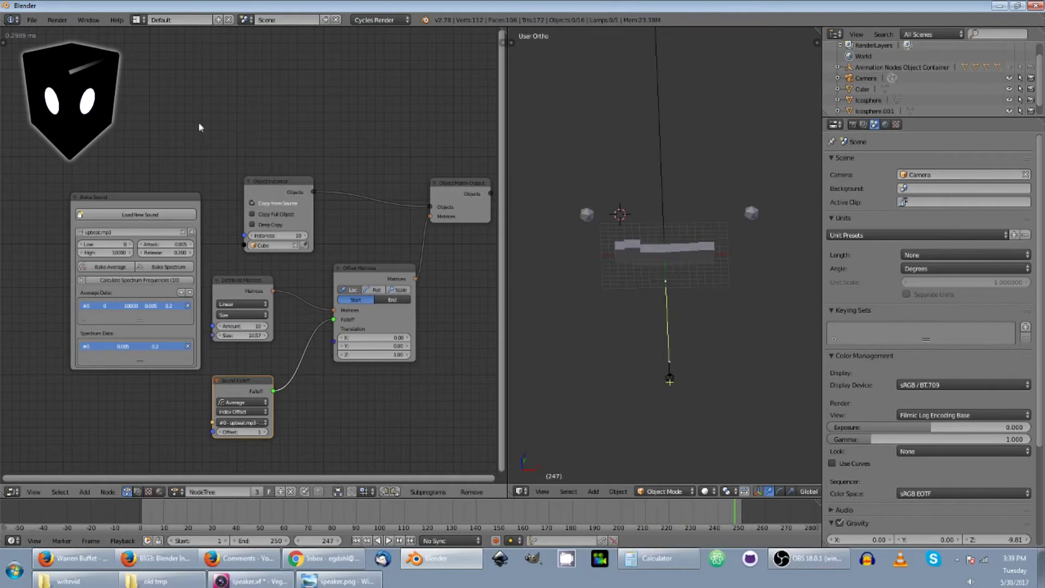
{"action": "key", "text": "shift+a"}
Add an Integer input node driving the Object Instancer's instance count.
{"action": "mouse_move", "coordinate": [188, 69]}
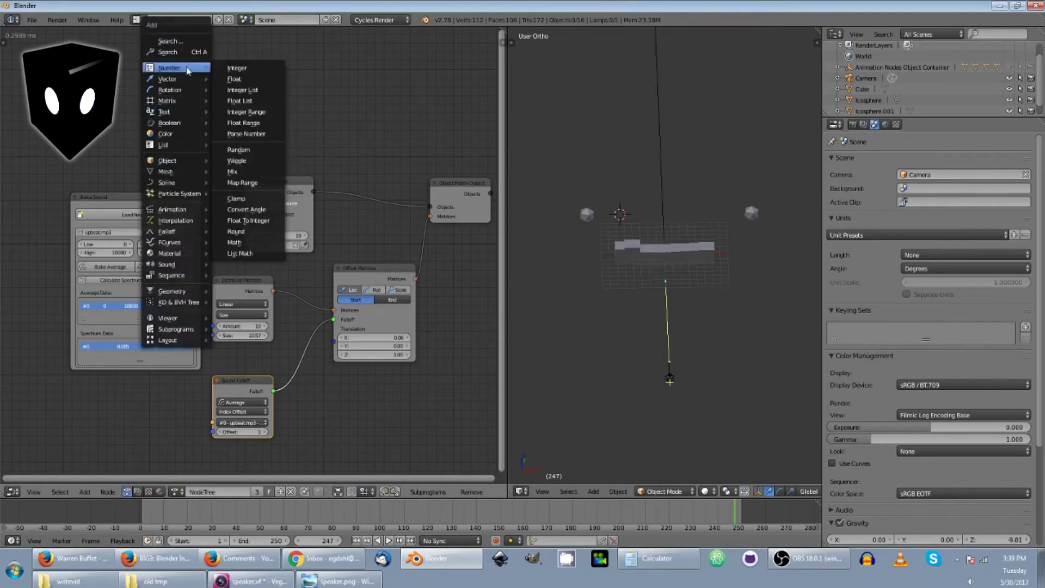
{"action": "left_click", "coordinate": [237, 68]}
{"action": "left_click", "coordinate": [153, 130]}
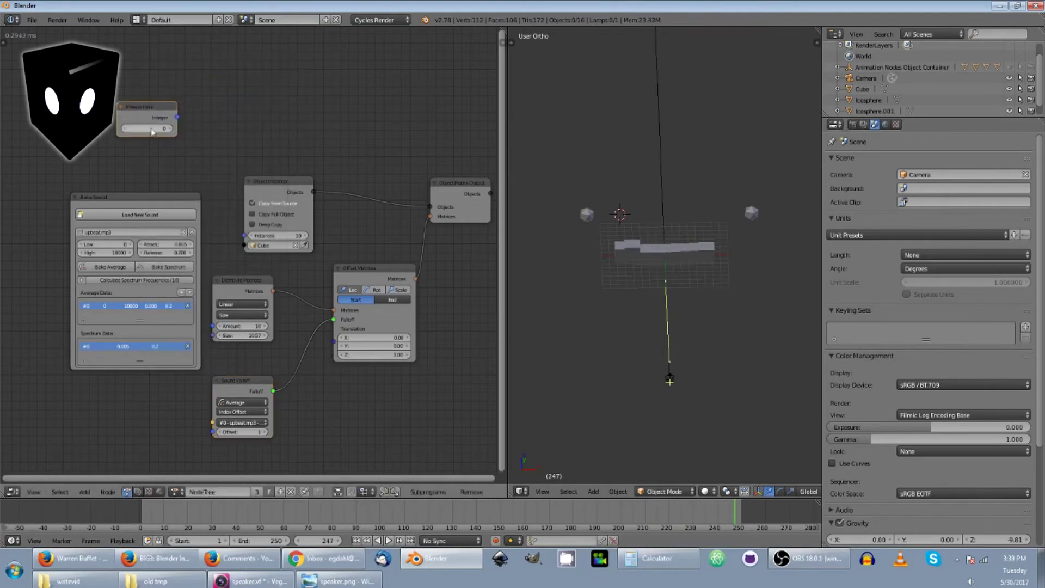
{"action": "left_click", "coordinate": [150, 128]}
{"action": "key", "text": "Return"}
{"action": "left_click_drag", "start_coordinate": [178, 117], "coordinate": [251, 237]}
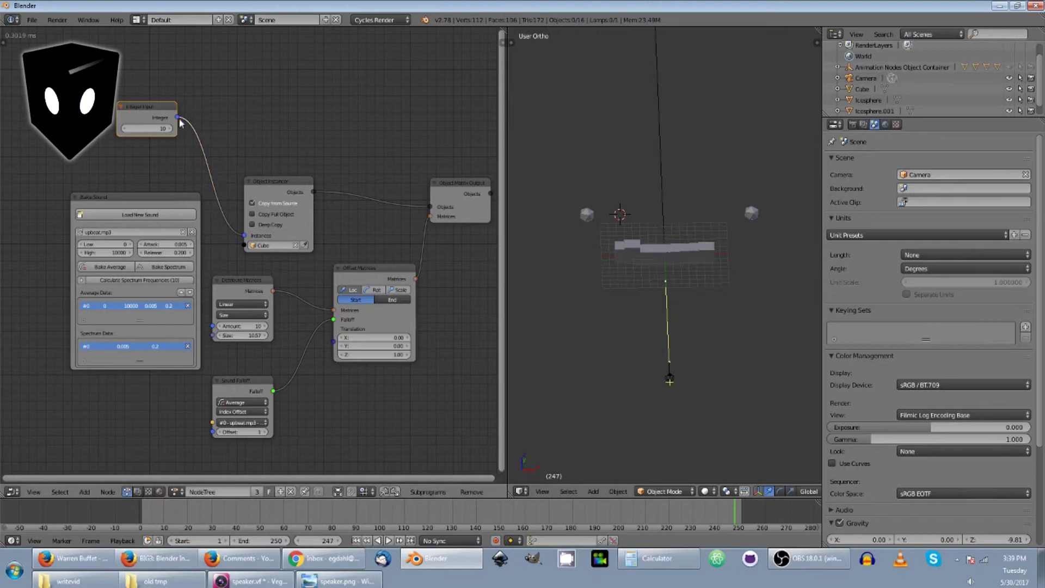
Link the integer to Distribute Amount, set it to 30, and widen Size to 26.41.
{"action": "left_click_drag", "start_coordinate": [178, 117], "coordinate": [213, 325]}
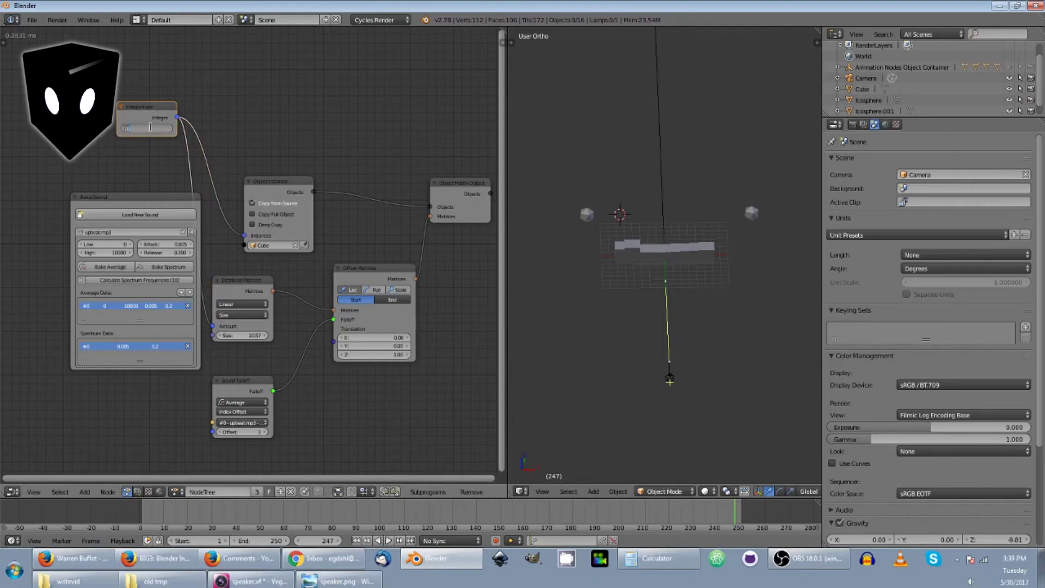
{"action": "key", "text": "Return"}
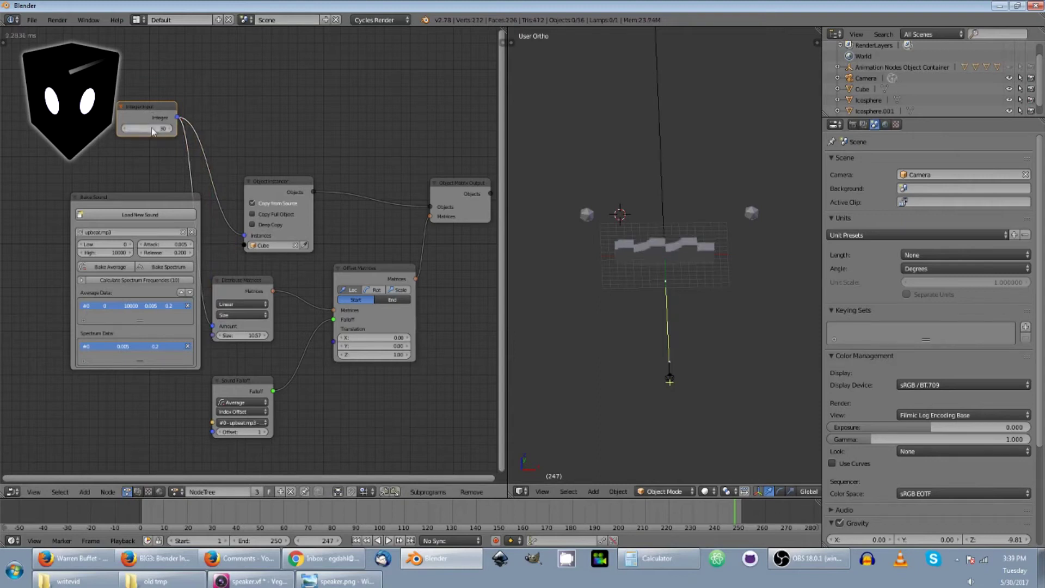
{"action": "left_click_drag", "start_coordinate": [238, 336], "coordinate": [304, 336]}
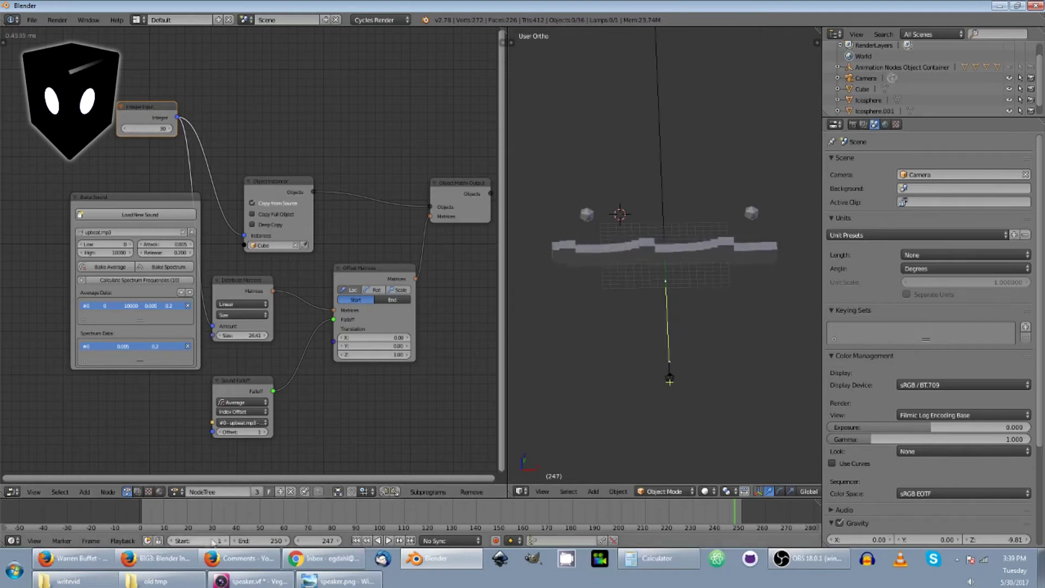
Preview the animation, set Offset Matrices translation Z to 5, then stop playback.
{"action": "key", "text": "alt+a"}
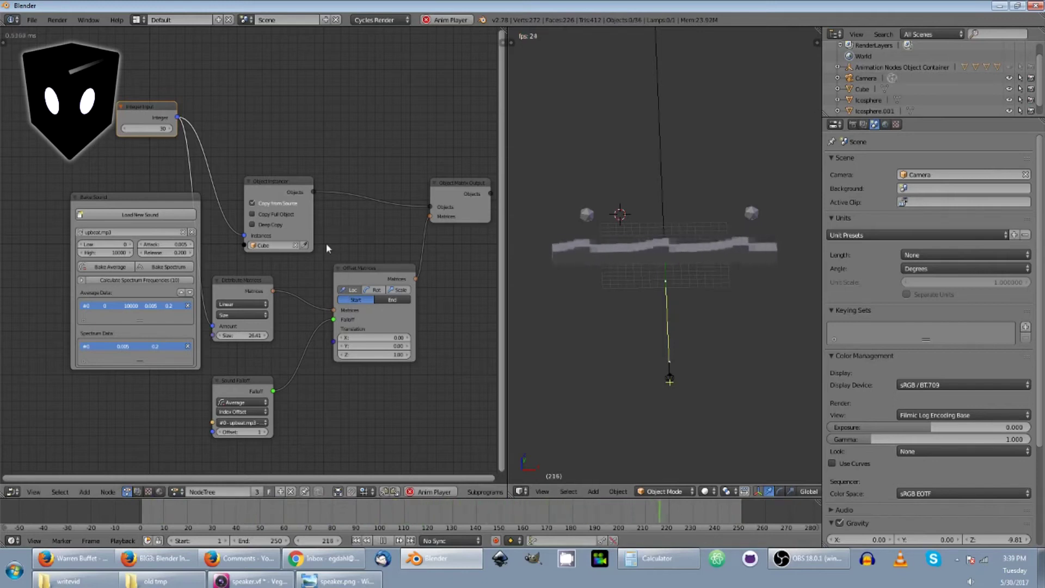
{"action": "left_click", "coordinate": [383, 541]}
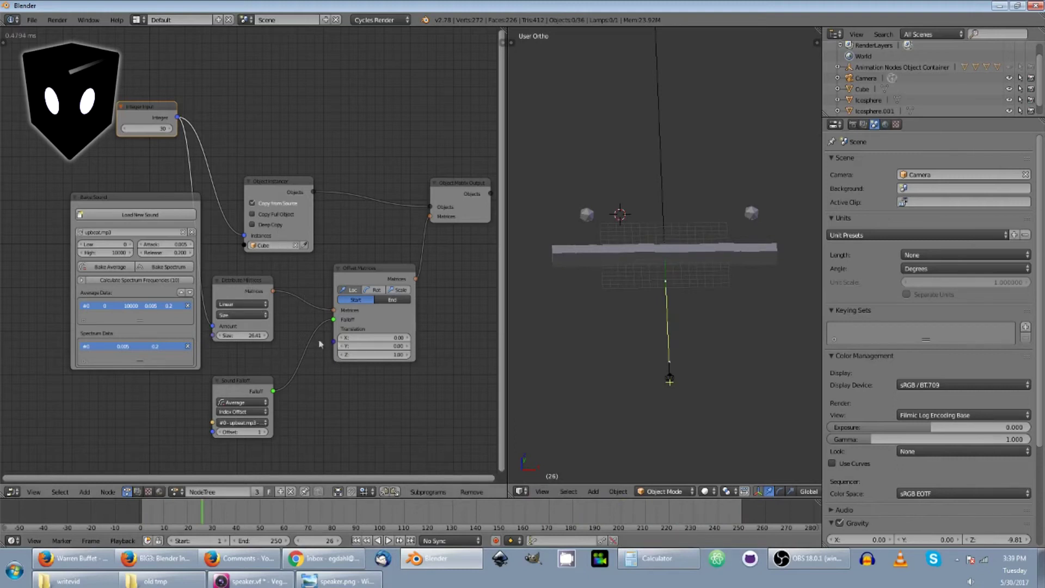
{"action": "left_click", "coordinate": [388, 541]}
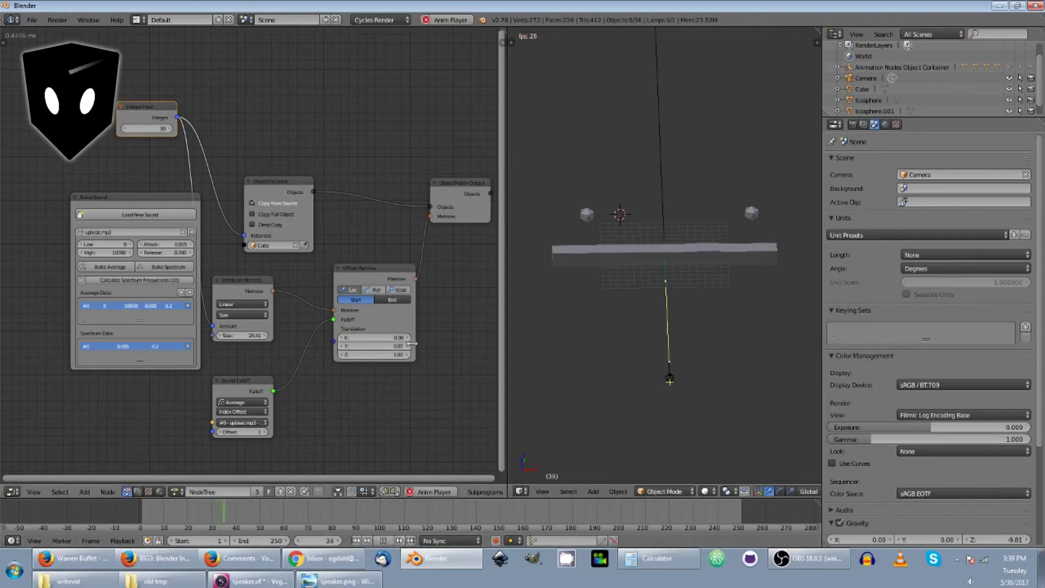
{"action": "left_click", "coordinate": [375, 354]}
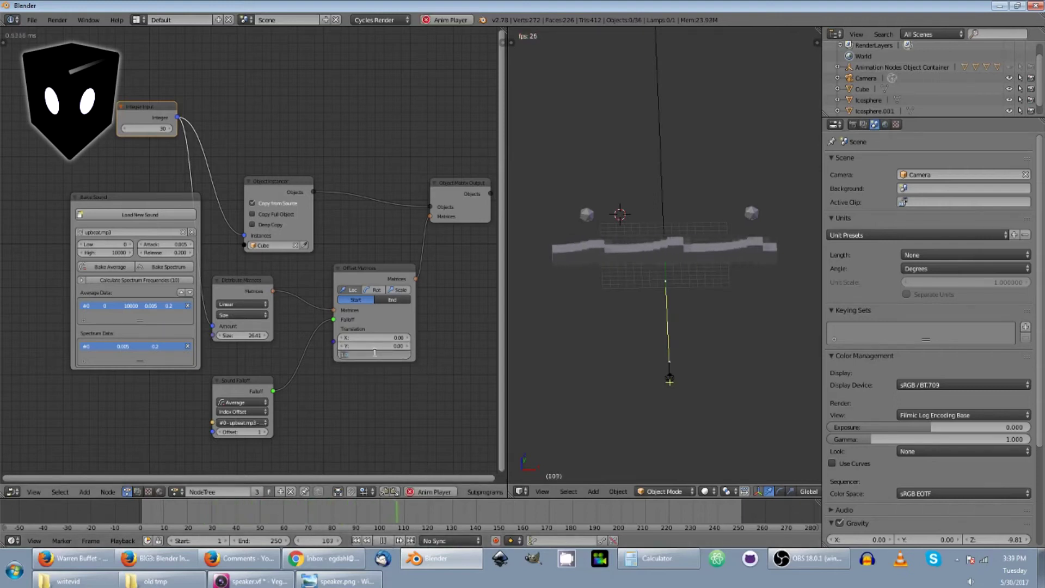
{"action": "type", "text": "5"}
{"action": "key", "text": "Return"}
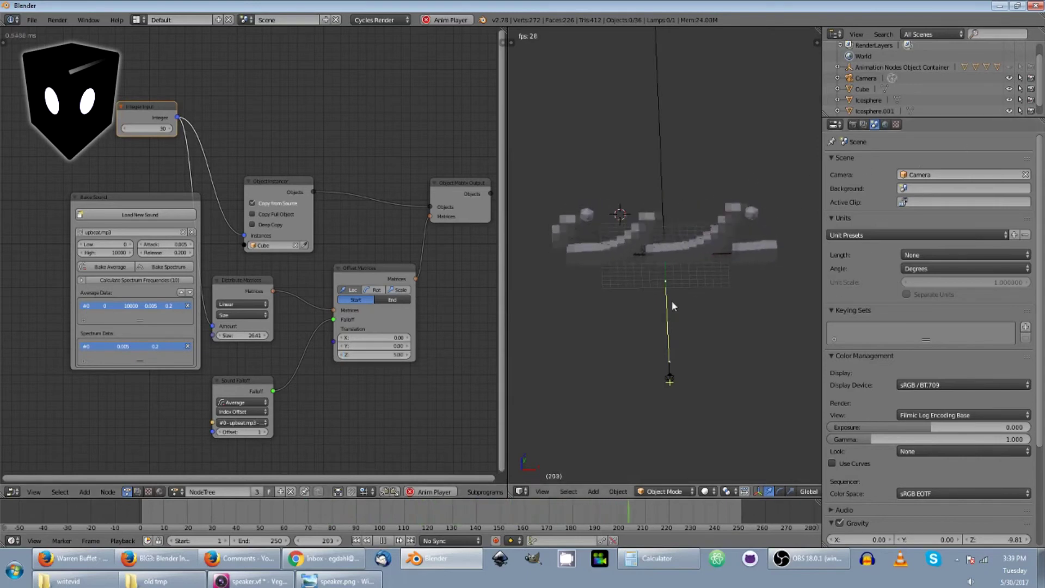
{"action": "left_click", "coordinate": [381, 541]}
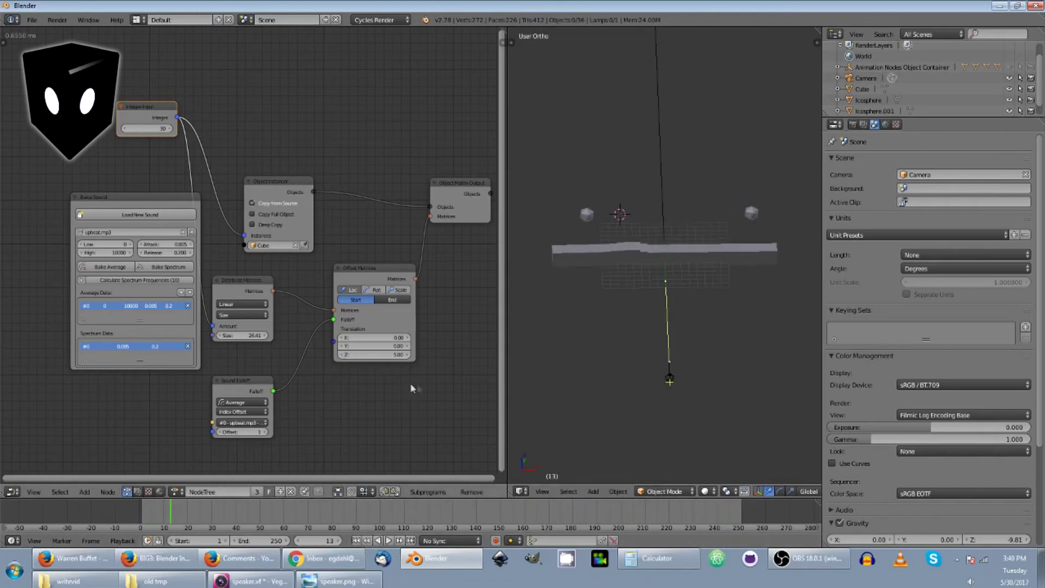
Add an Evaluate Sound node in Spectrum mode using the baked upbeat.mp3 data.
{"action": "middle_click_drag", "start_coordinate": [410, 383], "coordinate": [443, 296]}
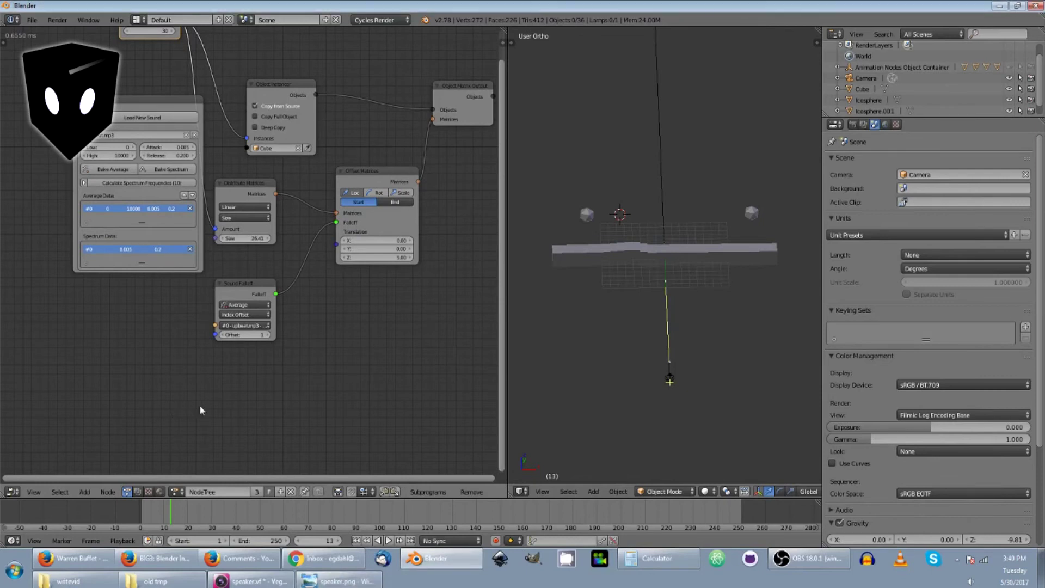
{"action": "key", "text": "ctrl+a"}
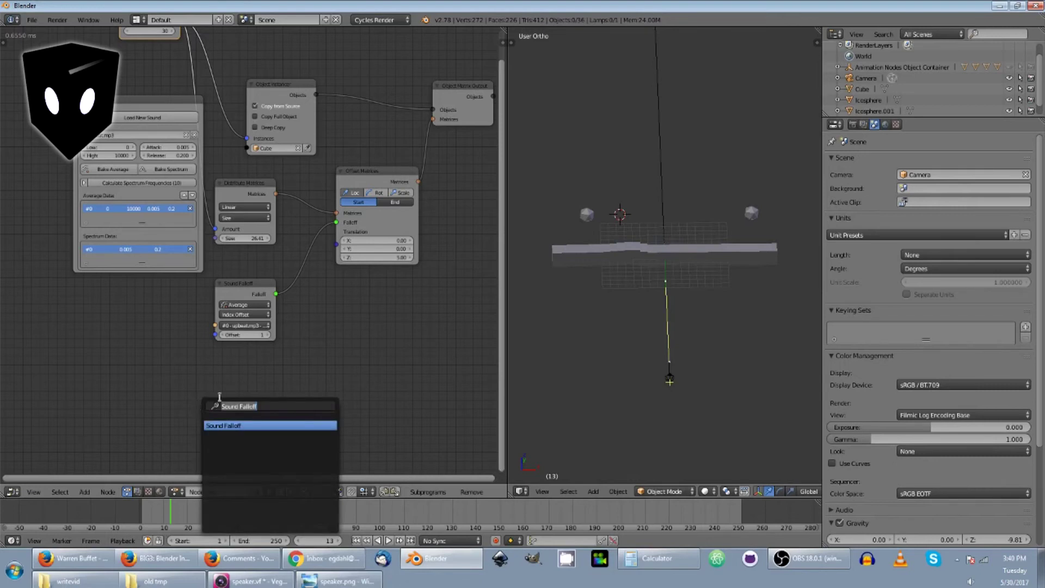
{"action": "type", "text": "ev"}
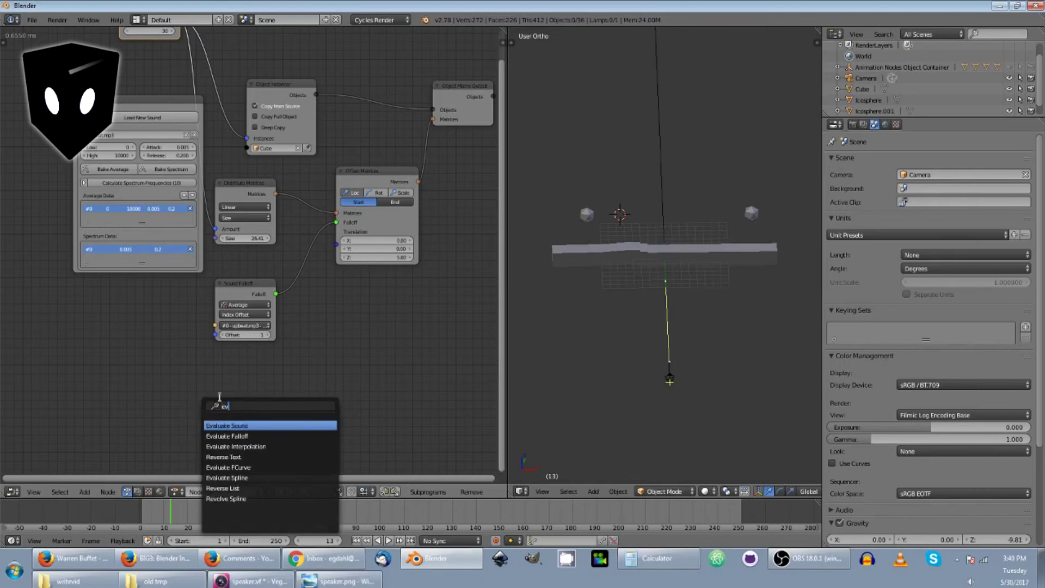
{"action": "left_click", "coordinate": [233, 425]}
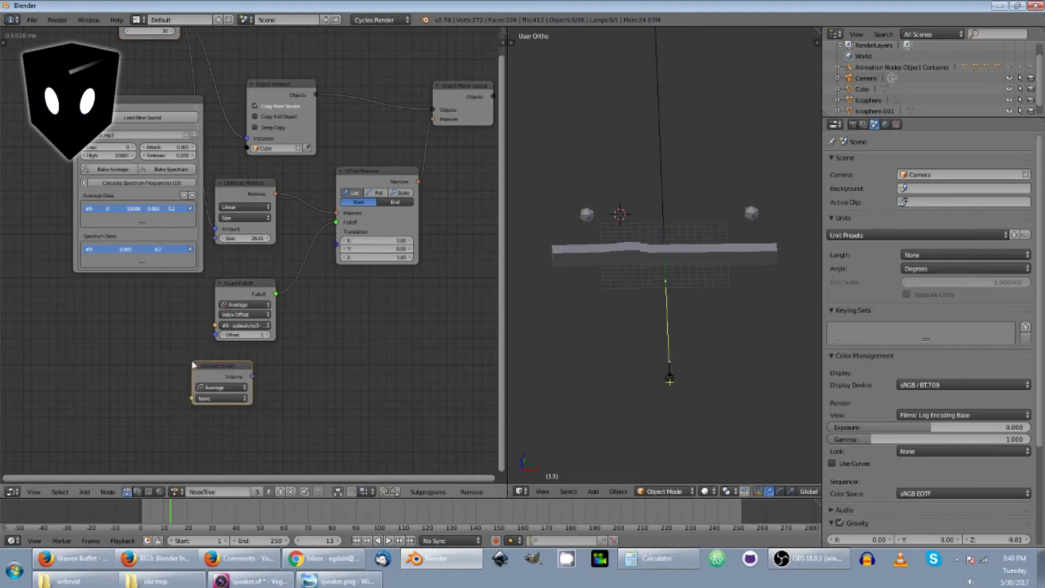
{"action": "left_click", "coordinate": [221, 388]}
{"action": "left_click", "coordinate": [221, 375]}
{"action": "left_click", "coordinate": [218, 399]}
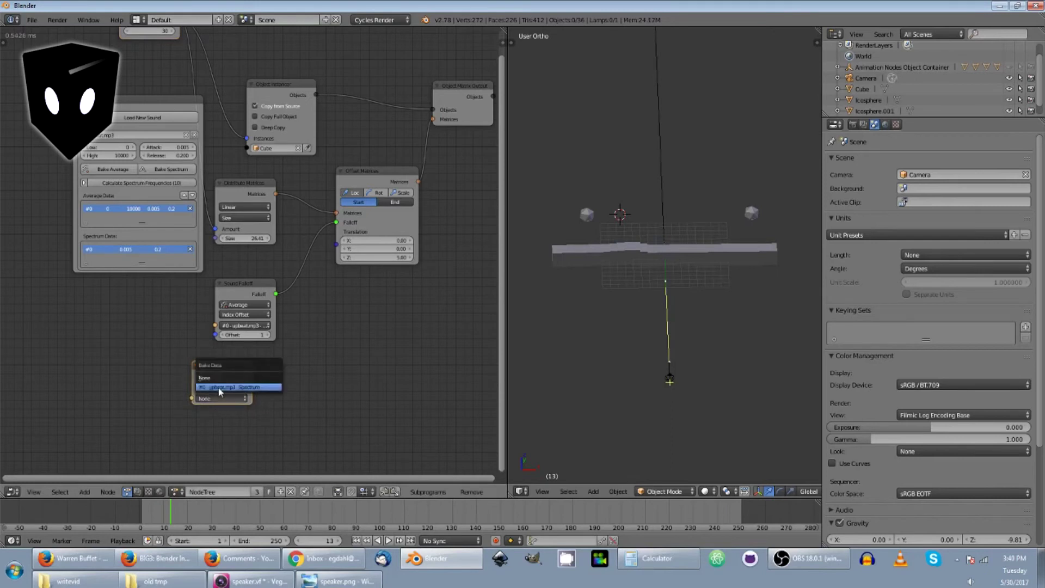
{"action": "left_click", "coordinate": [220, 388]}
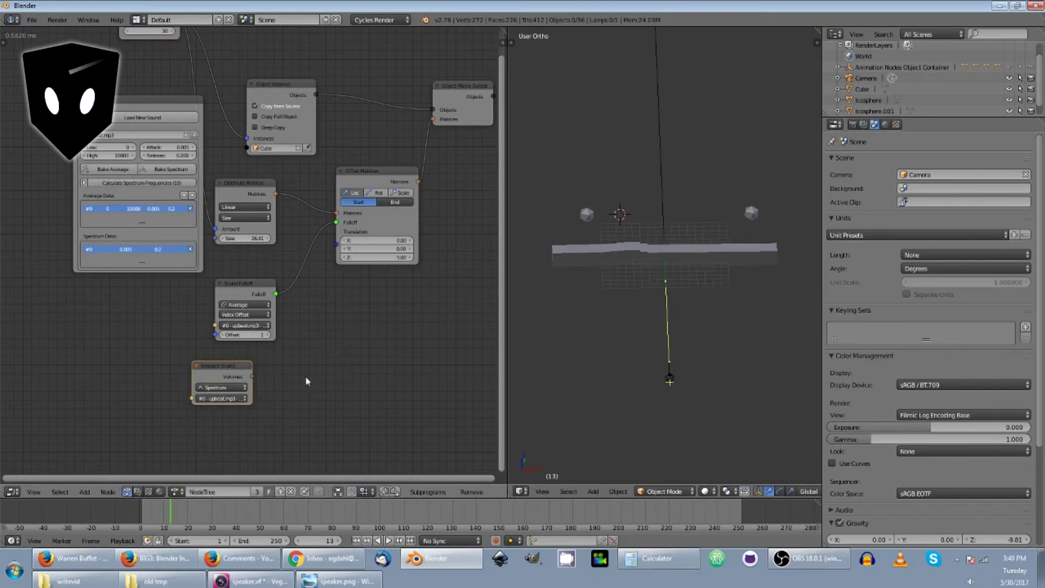
Add a Get List Element node and feed it the spectrum Volumes list.
{"action": "key", "text": "shift+a"}
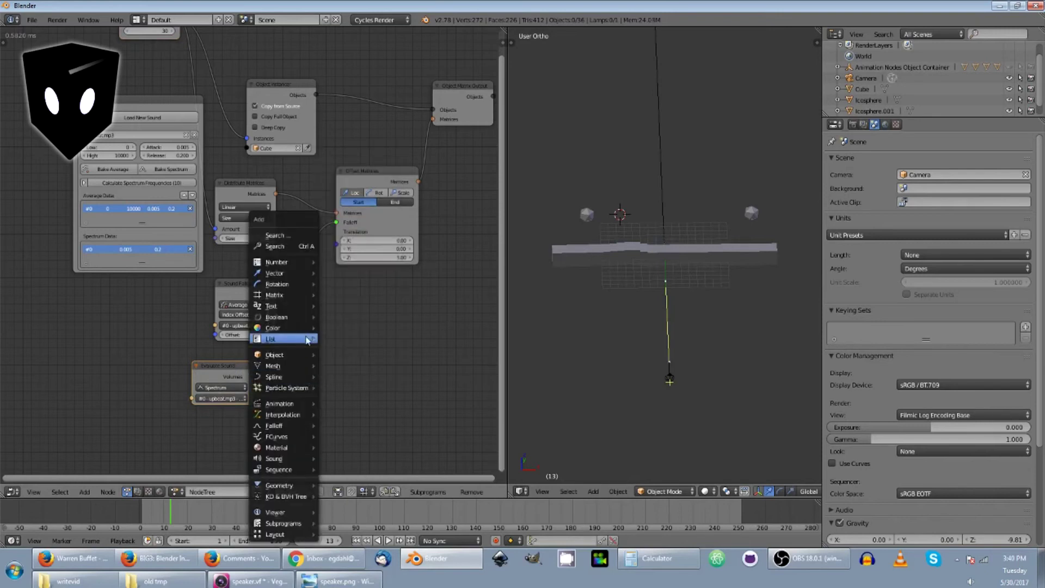
{"action": "mouse_move", "coordinate": [307, 339]}
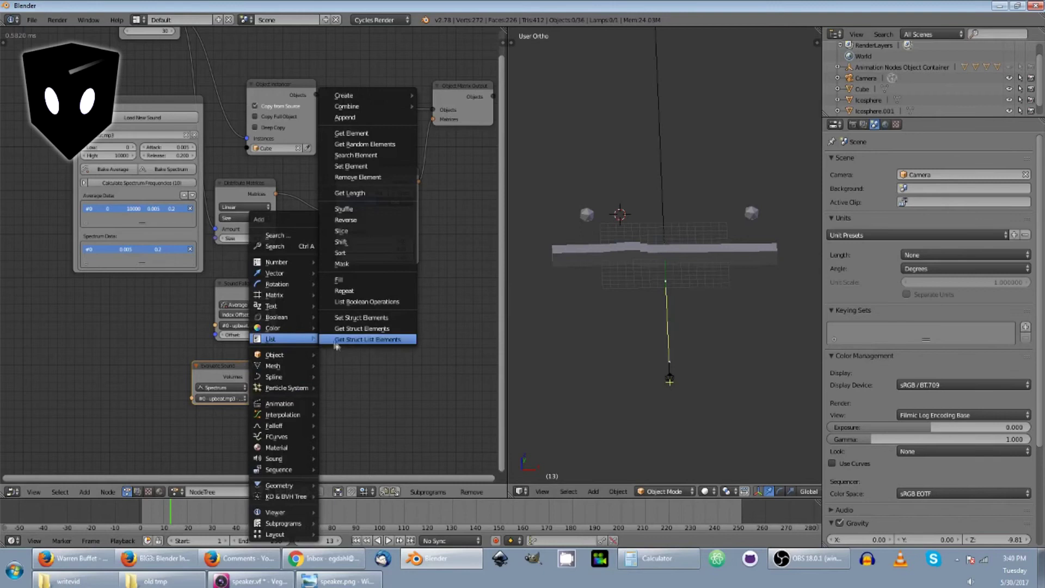
{"action": "left_click", "coordinate": [351, 133]}
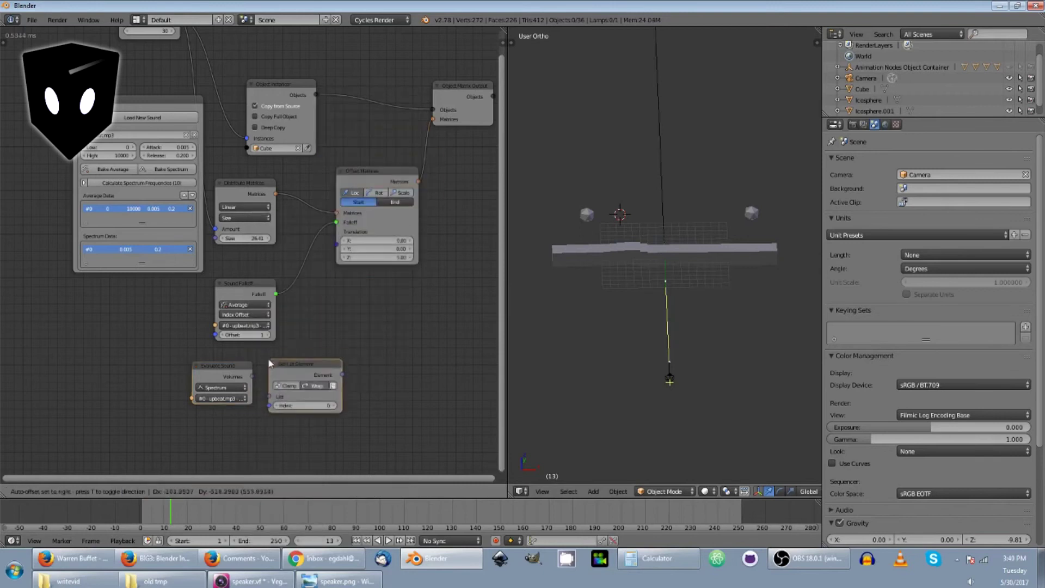
{"action": "left_click", "coordinate": [277, 362]}
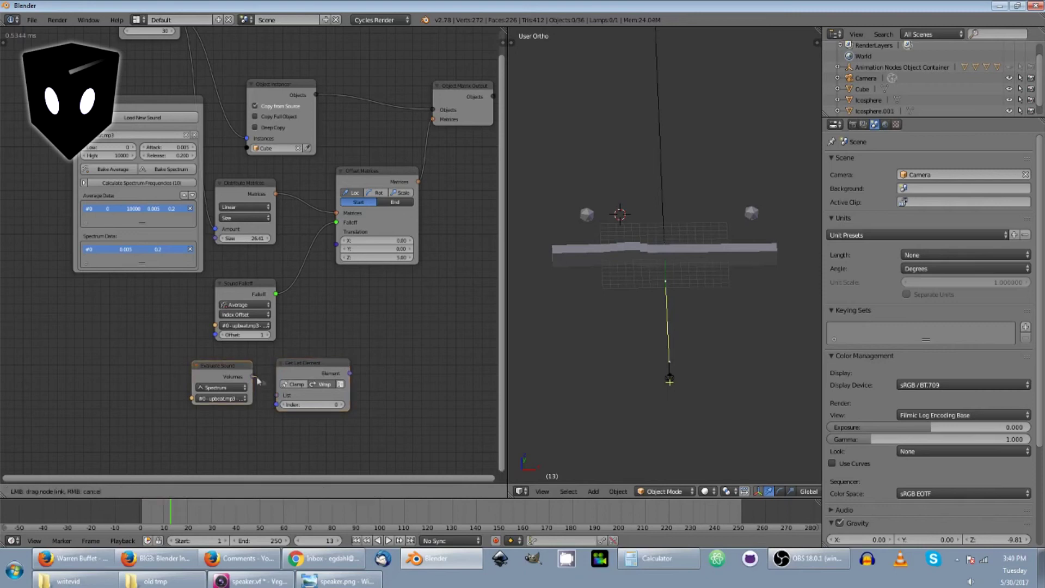
{"action": "left_click_drag", "start_coordinate": [276, 394], "coordinate": [278, 396]}
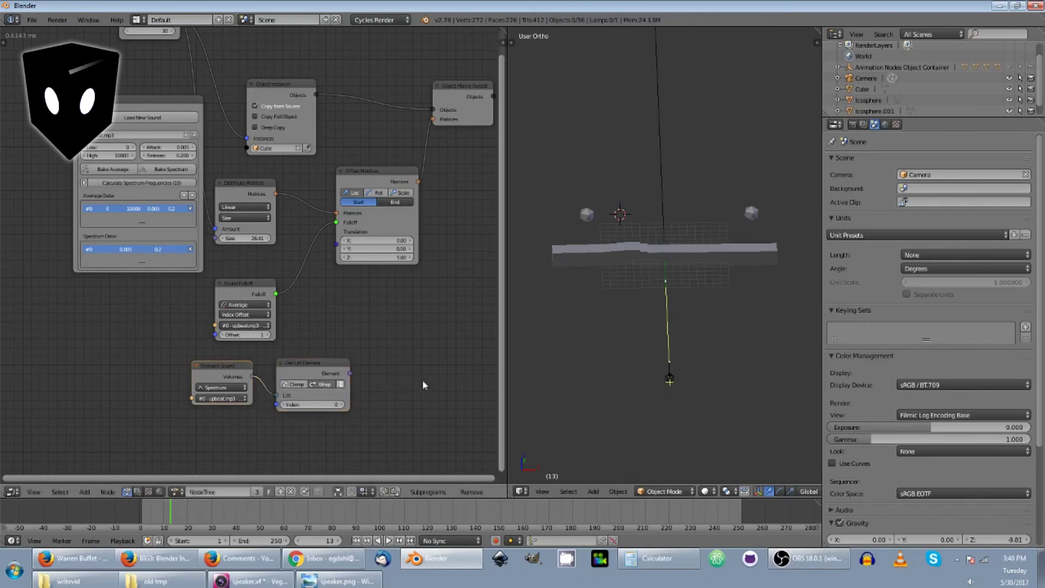
Add an Object Transforms Output for the Icosphere with Scale driven by the list element.
{"action": "middle_click_drag", "start_coordinate": [420, 381], "coordinate": [301, 352]}
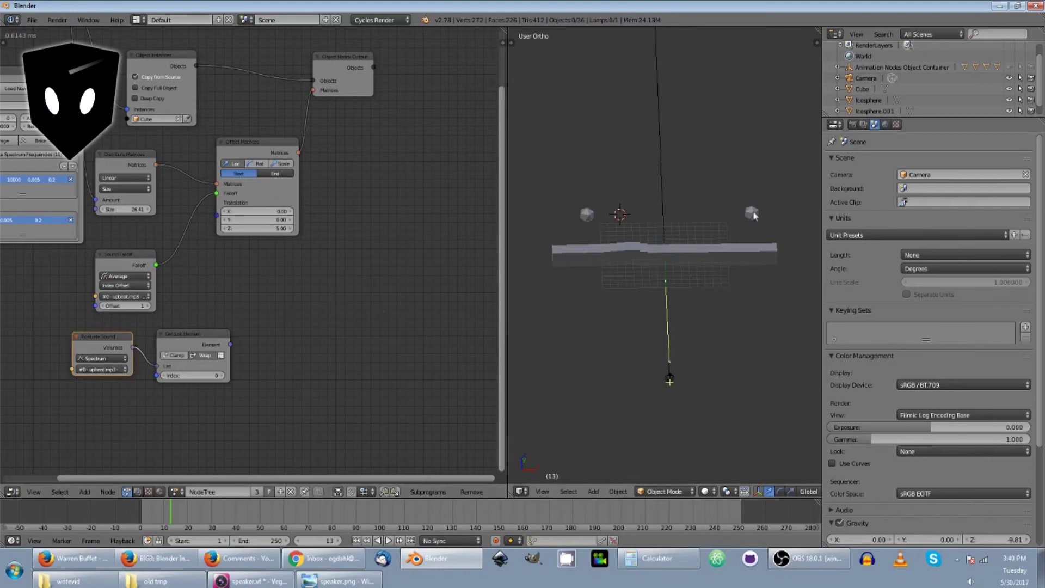
{"action": "right_click", "coordinate": [586, 215]}
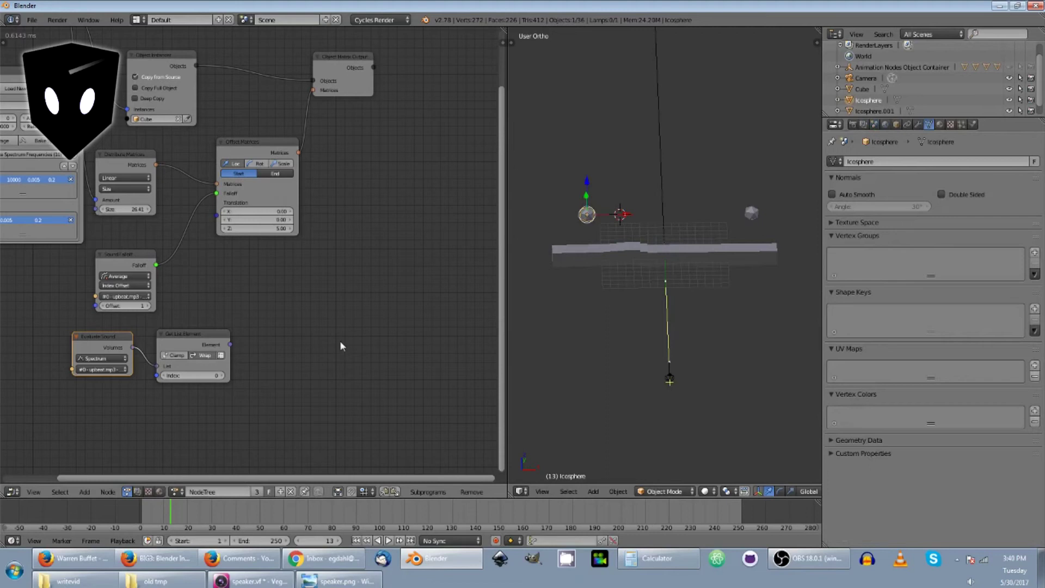
{"action": "key", "text": "shift+a"}
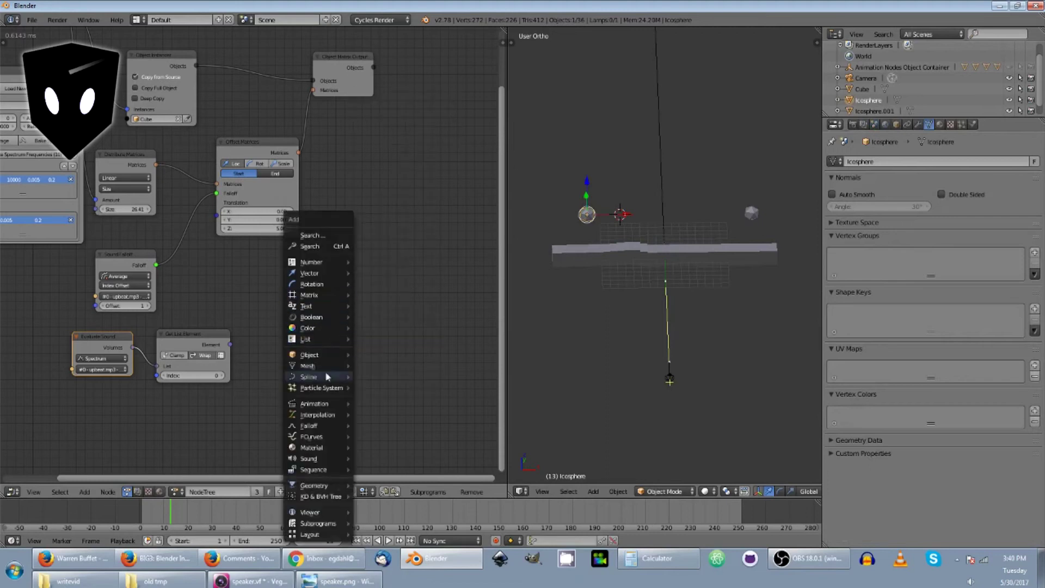
{"action": "mouse_move", "coordinate": [329, 356]}
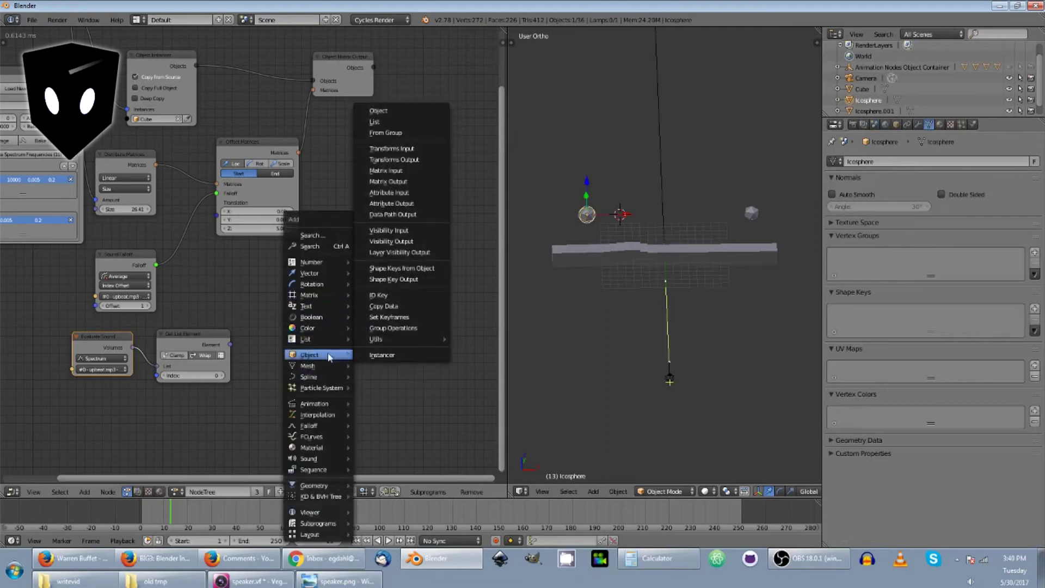
{"action": "left_click", "coordinate": [401, 159]}
{"action": "left_click", "coordinate": [363, 356]}
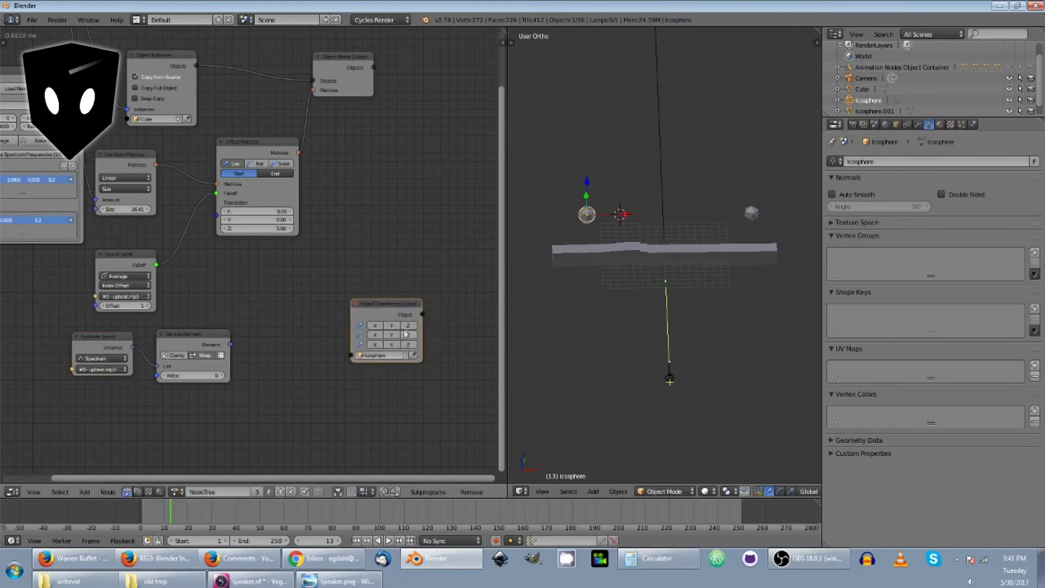
{"action": "left_click", "coordinate": [375, 345]}
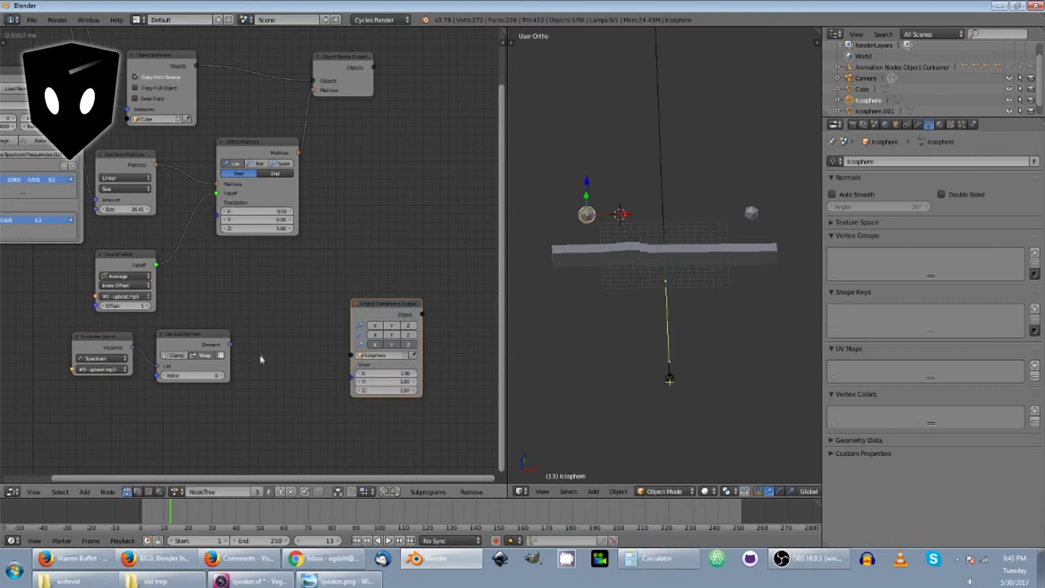
{"action": "left_click_drag", "start_coordinate": [231, 345], "coordinate": [356, 380]}
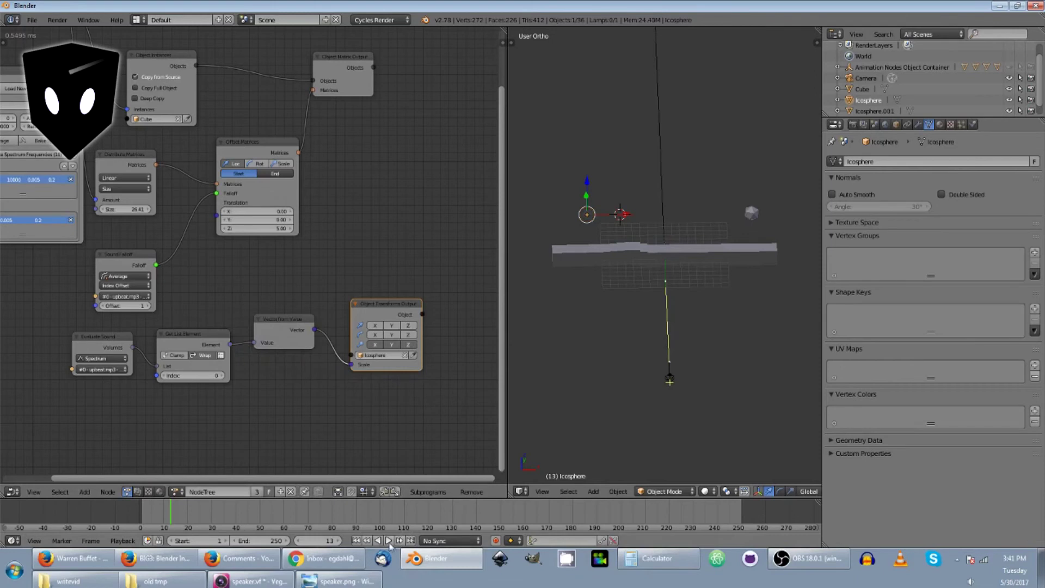
Play the animation and view the Icosphere up close, then stop playback.
{"action": "left_click", "coordinate": [389, 543]}
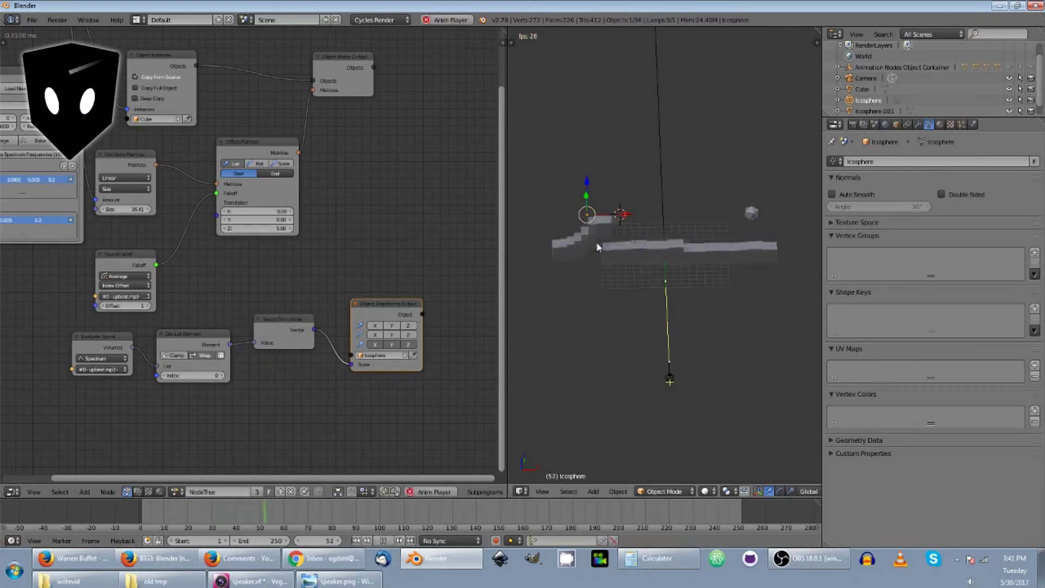
{"action": "middle_click_drag", "start_coordinate": [596, 242], "coordinate": [693, 207]}
{"action": "scroll", "coordinate": [640, 210], "scroll_direction": "up", "scroll_amount": 3}
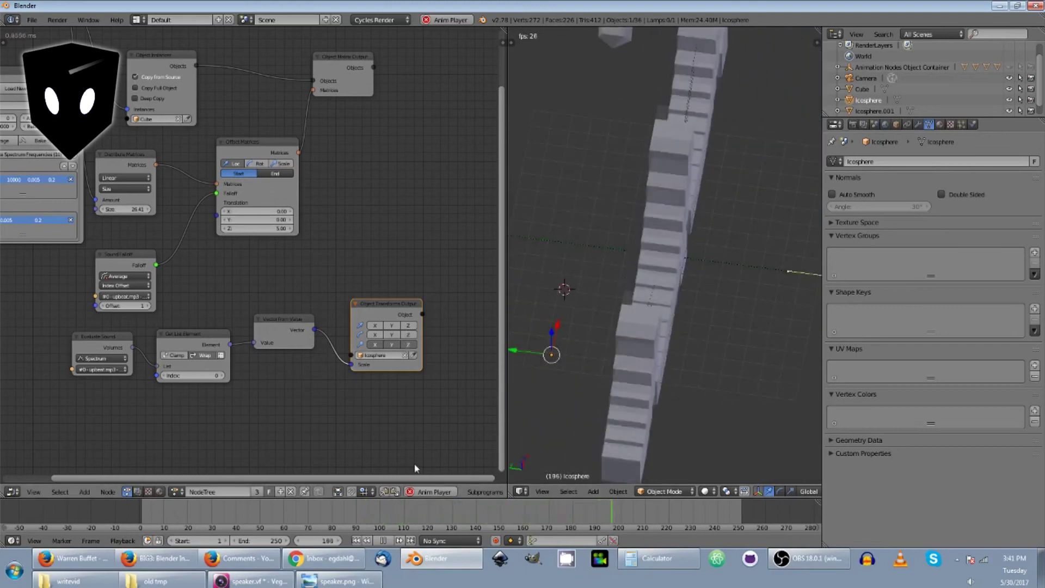
{"action": "key", "text": "alt+a"}
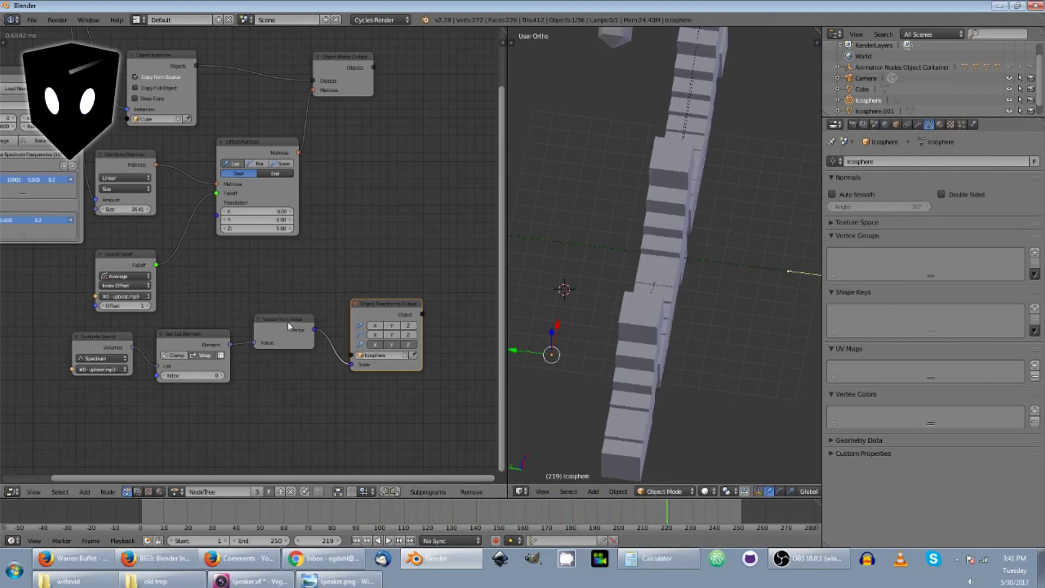
Insert a Math node before Vector from Value that multiplies the element by 50.
{"action": "left_click_drag", "start_coordinate": [287, 321], "coordinate": [313, 319]}
{"action": "key", "text": "shift+a"}
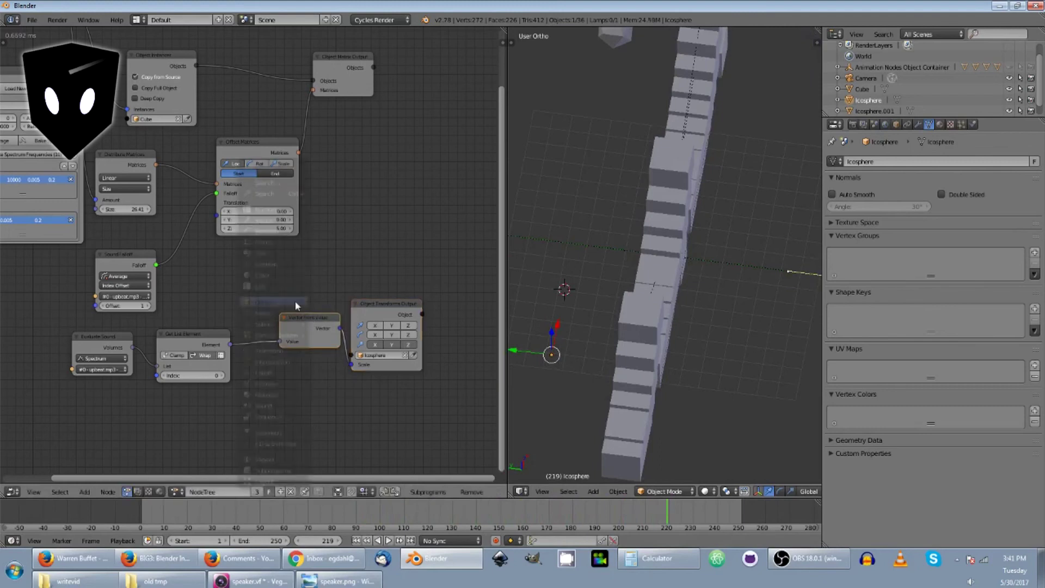
{"action": "mouse_move", "coordinate": [275, 211]}
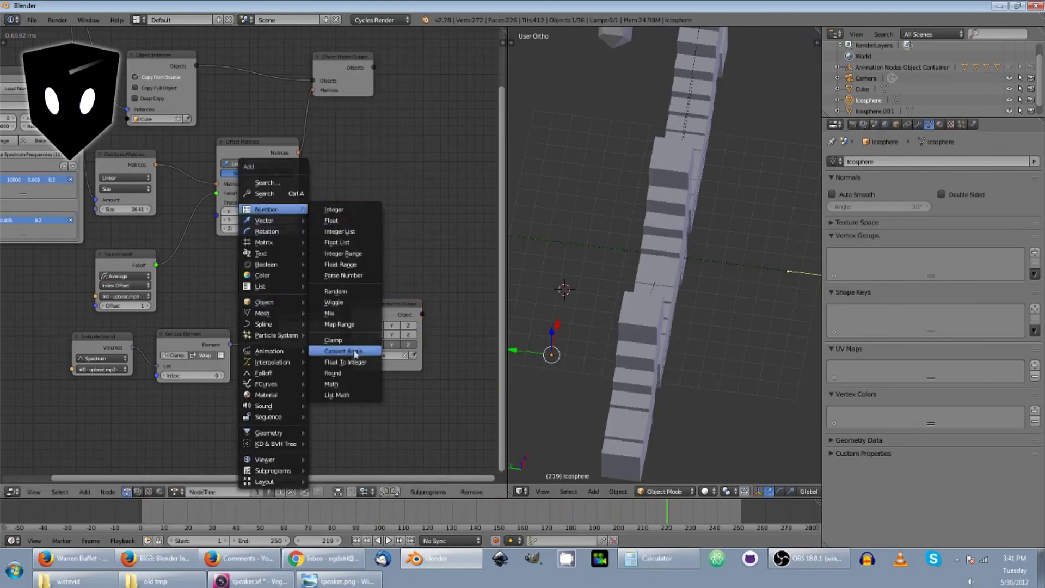
{"action": "left_click", "coordinate": [354, 385]}
{"action": "left_click", "coordinate": [284, 344]}
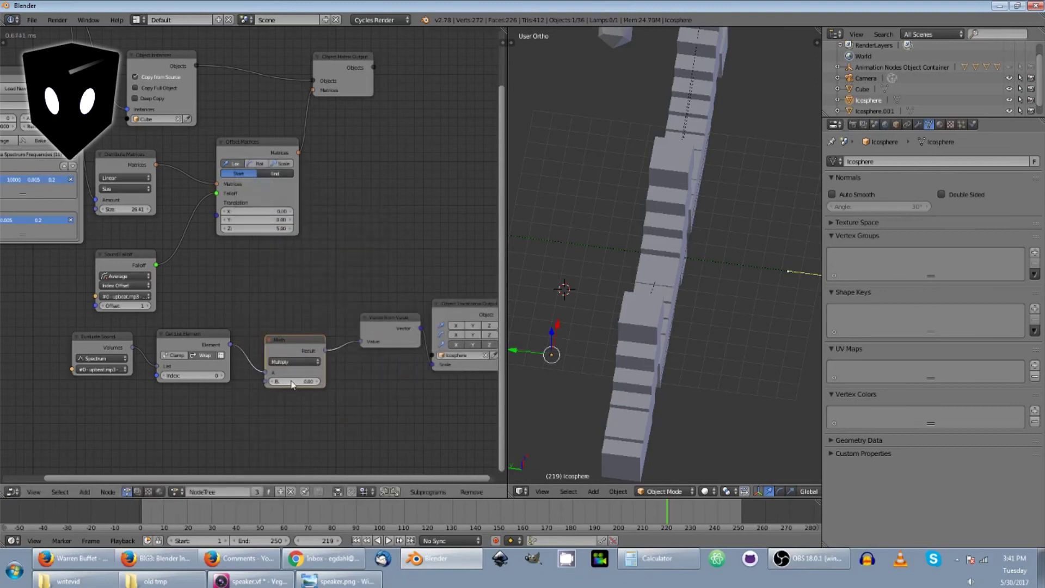
{"action": "left_click", "coordinate": [293, 383]}
{"action": "type", "text": "50"}
{"action": "key", "text": "Return"}
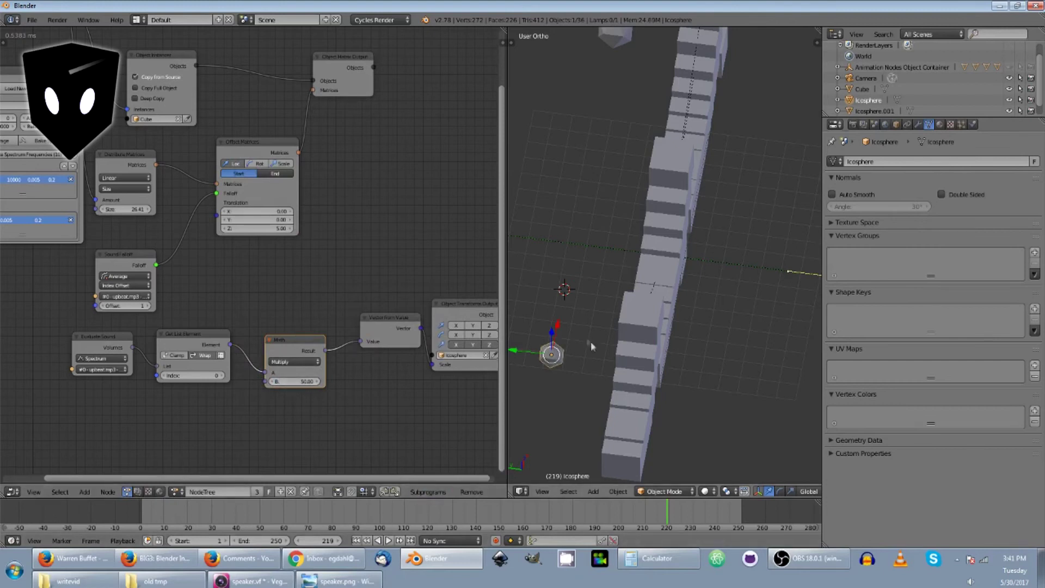
{"action": "scroll", "coordinate": [590, 341], "scroll_direction": "down", "scroll_amount": 3}
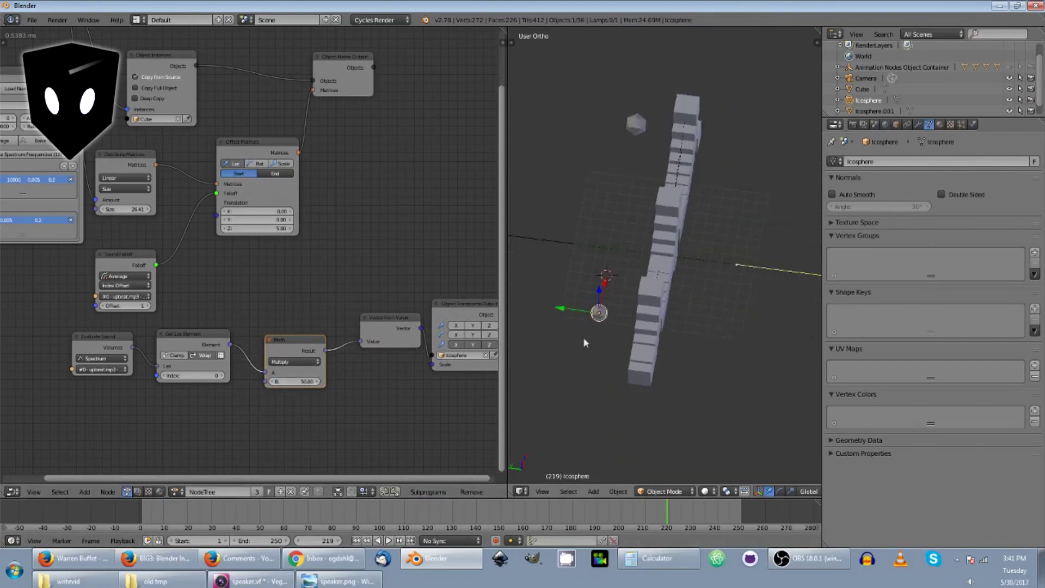
Preview playback until frame 140, raise the Sound Falloff node, and box-select the lower node row.
{"action": "left_click", "coordinate": [389, 540]}
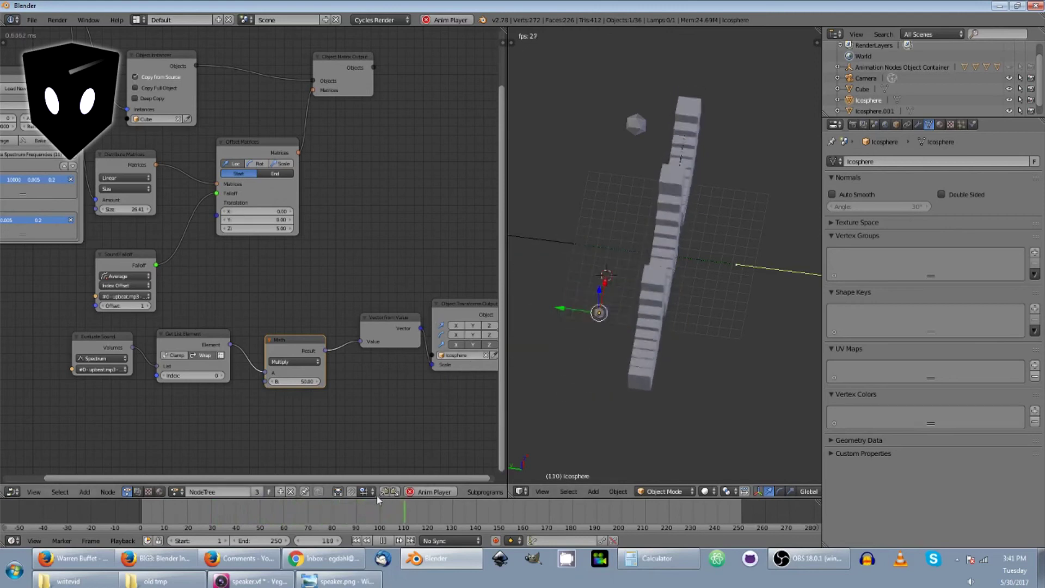
{"action": "left_click", "coordinate": [383, 541]}
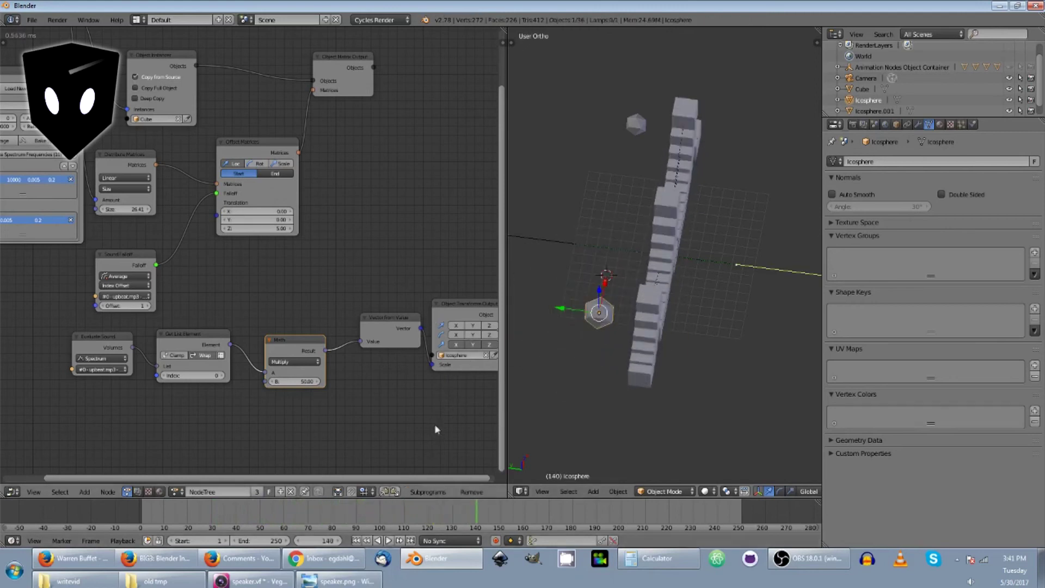
{"action": "middle_click_drag", "start_coordinate": [435, 430], "coordinate": [399, 382]}
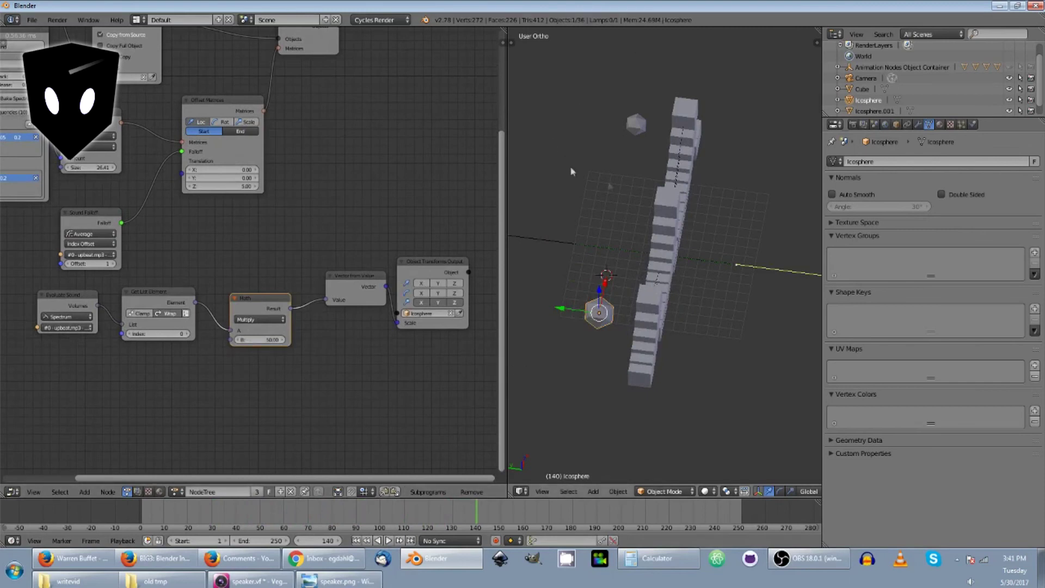
{"action": "left_click_drag", "start_coordinate": [114, 211], "coordinate": [117, 188]}
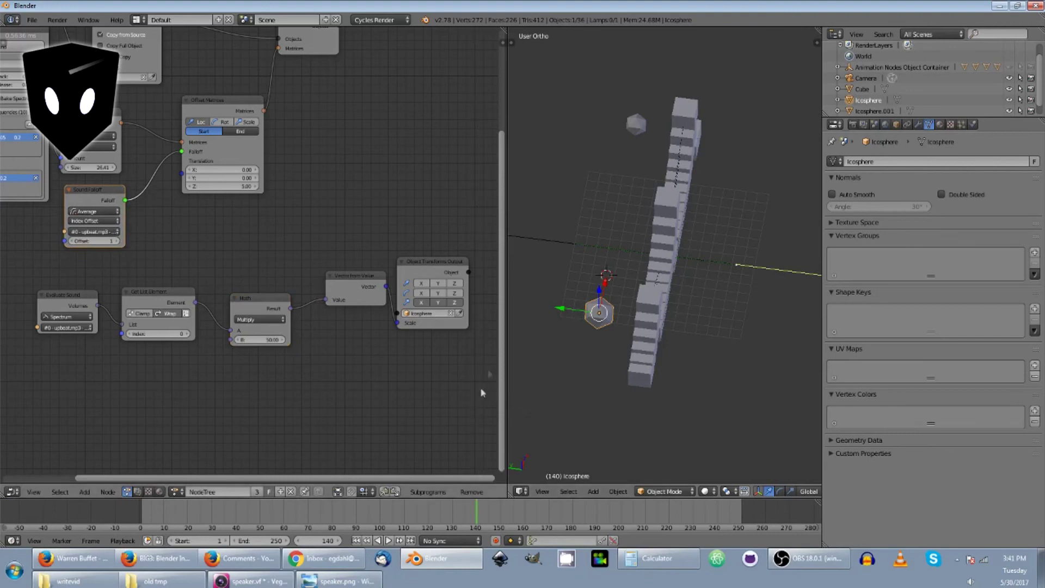
{"action": "left_click_drag", "start_coordinate": [480, 390], "coordinate": [27, 256]}
Duplicate the lower node row below the original and delete the extra Sound Falloff copy.
{"action": "key", "text": "shift+d"}
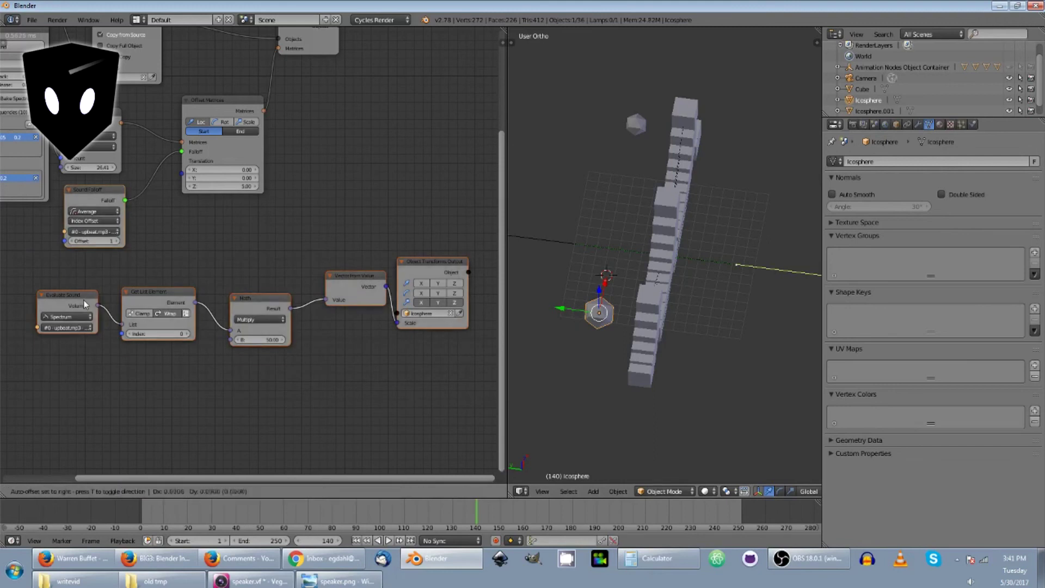
{"action": "left_click", "coordinate": [74, 379]}
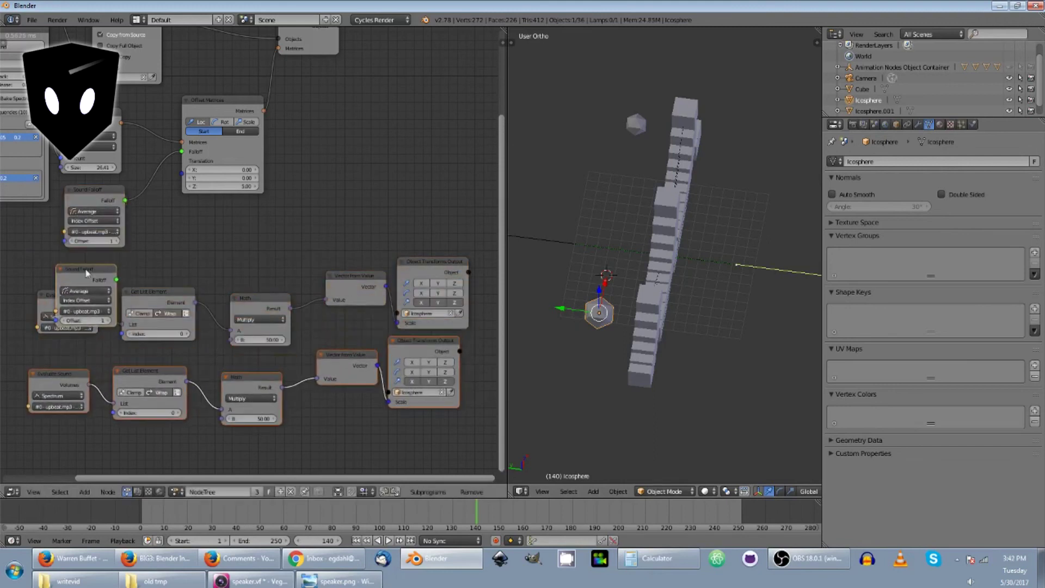
{"action": "left_click", "coordinate": [81, 270]}
{"action": "key", "text": "x"}
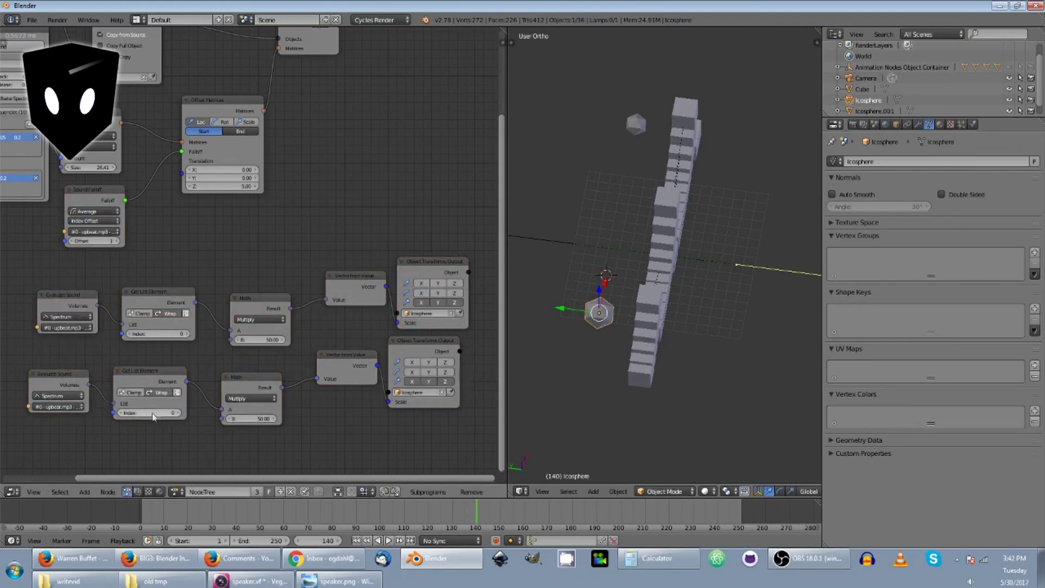
Point the copied Transforms Output at Icosphere.001, scrub frames, and clear the lower Index value.
{"action": "left_click", "coordinate": [422, 392]}
{"action": "left_click", "coordinate": [432, 438]}
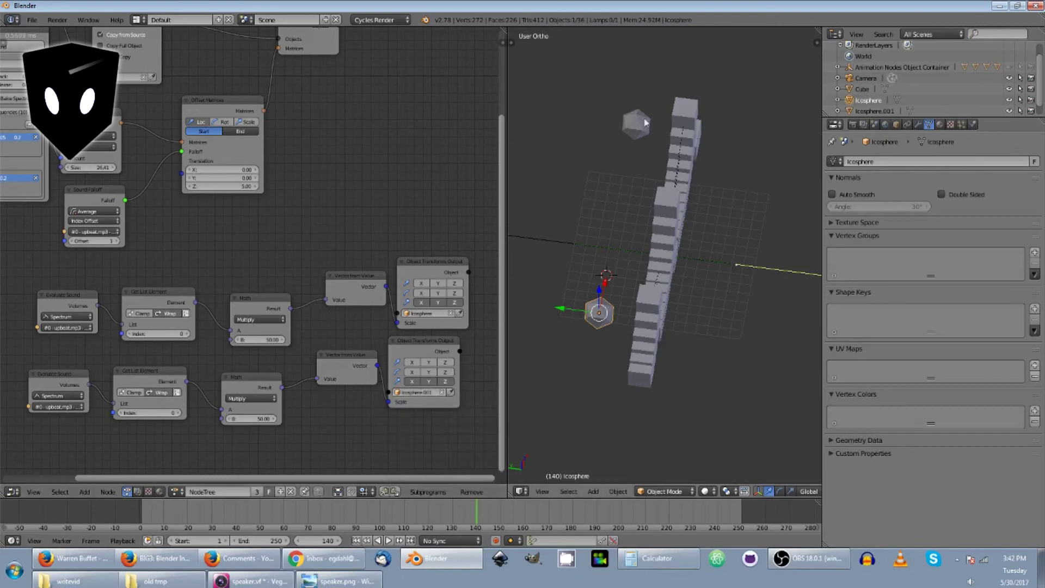
{"action": "left_click_drag", "start_coordinate": [363, 510], "coordinate": [464, 510]}
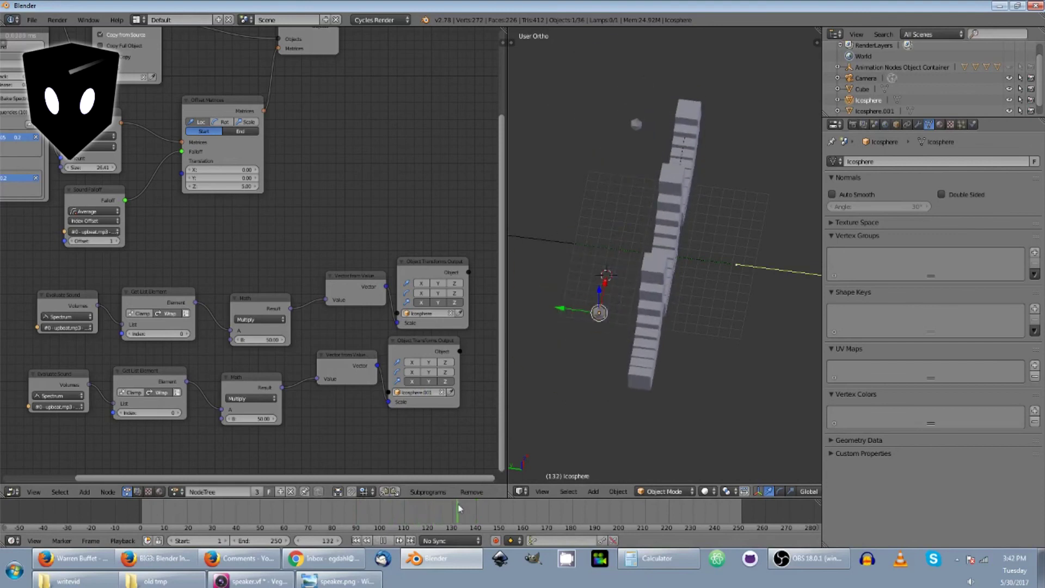
{"action": "left_click_drag", "start_coordinate": [136, 376], "coordinate": [133, 375]}
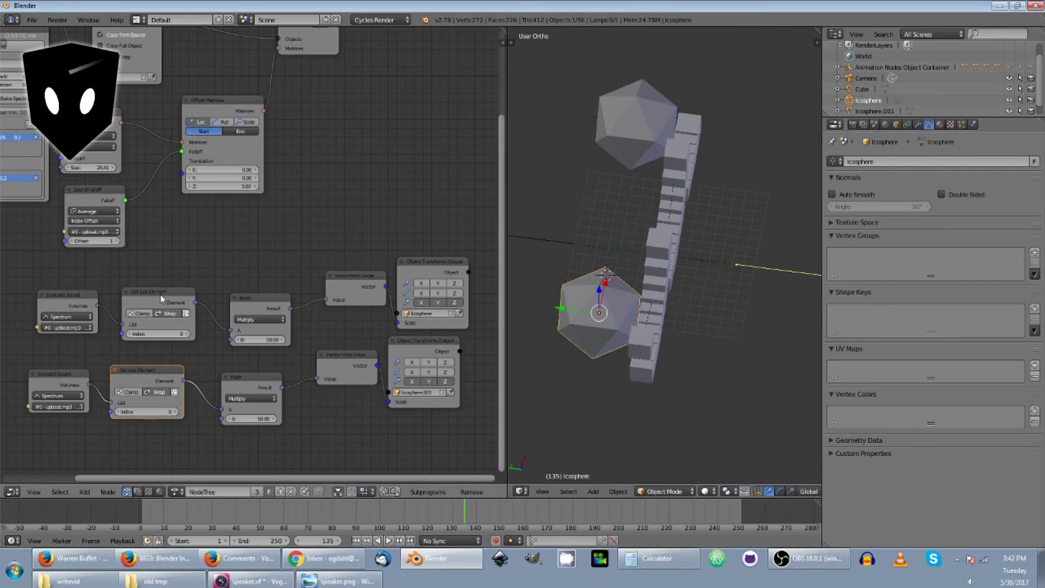
{"action": "left_click", "coordinate": [140, 412]}
{"action": "key", "text": "BackSpace"}
Set the lower Get List Element Index to frequency band 7.
{"action": "key", "text": "Escape"}
{"action": "middle_click_drag", "start_coordinate": [197, 251], "coordinate": [329, 278]}
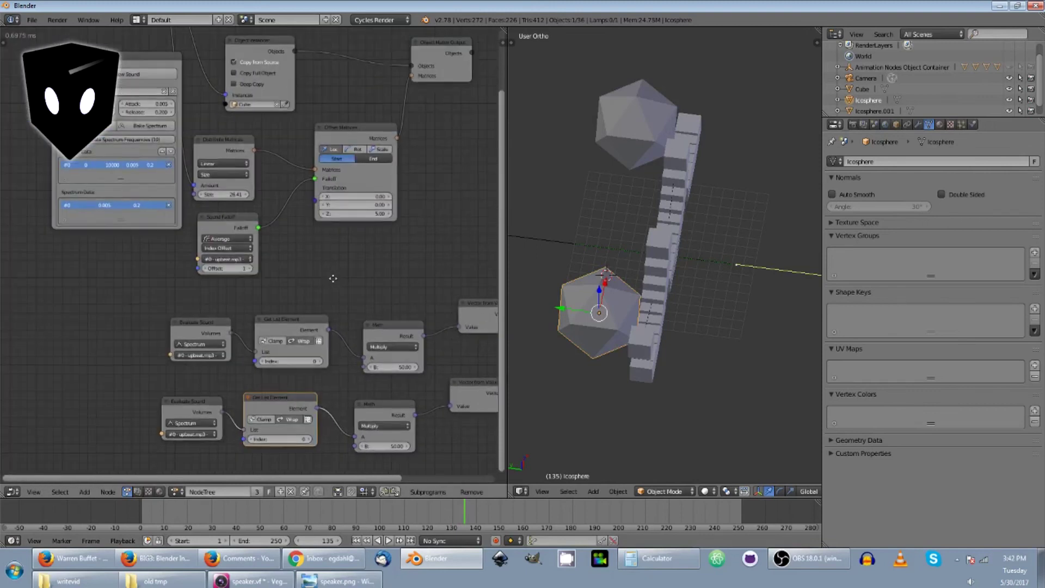
{"action": "middle_click_drag", "start_coordinate": [433, 261], "coordinate": [299, 190]}
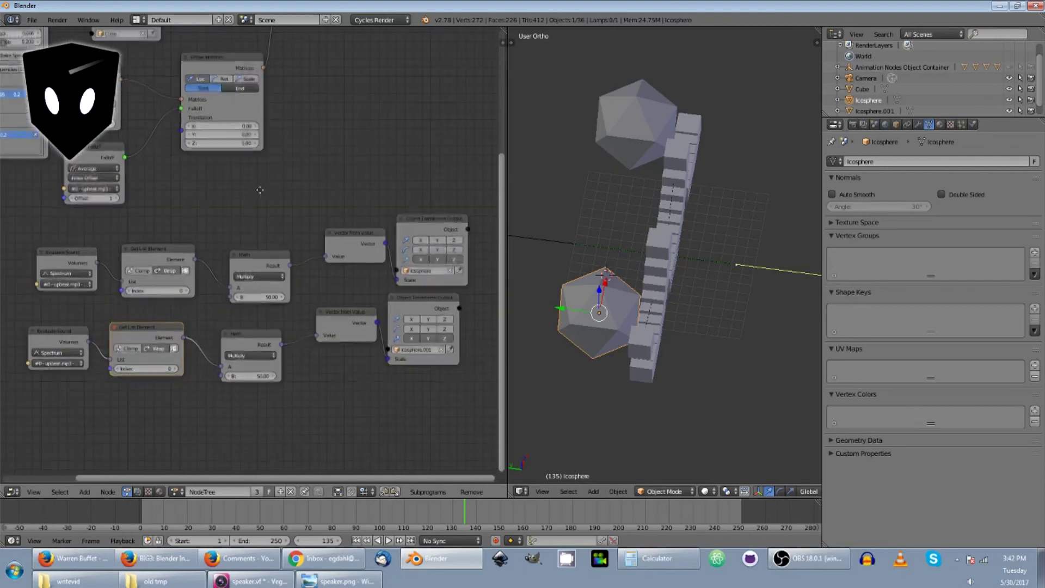
{"action": "left_click", "coordinate": [149, 370]}
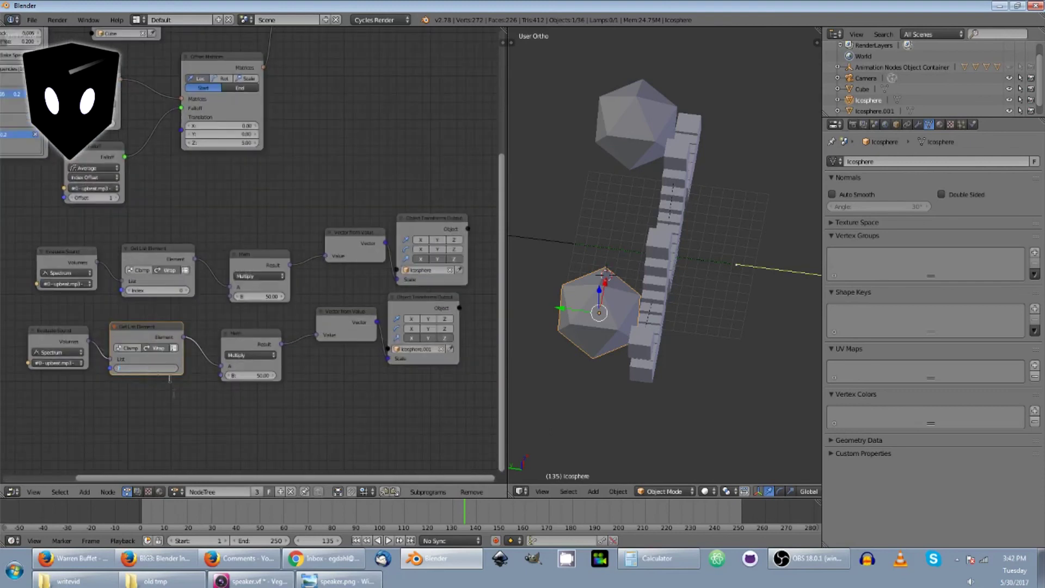
{"action": "type", "text": "7"}
{"action": "key", "text": "Return"}
Play from frame 60, edit the lower Index again, and select each icosphere to compare.
{"action": "left_click", "coordinate": [284, 509]}
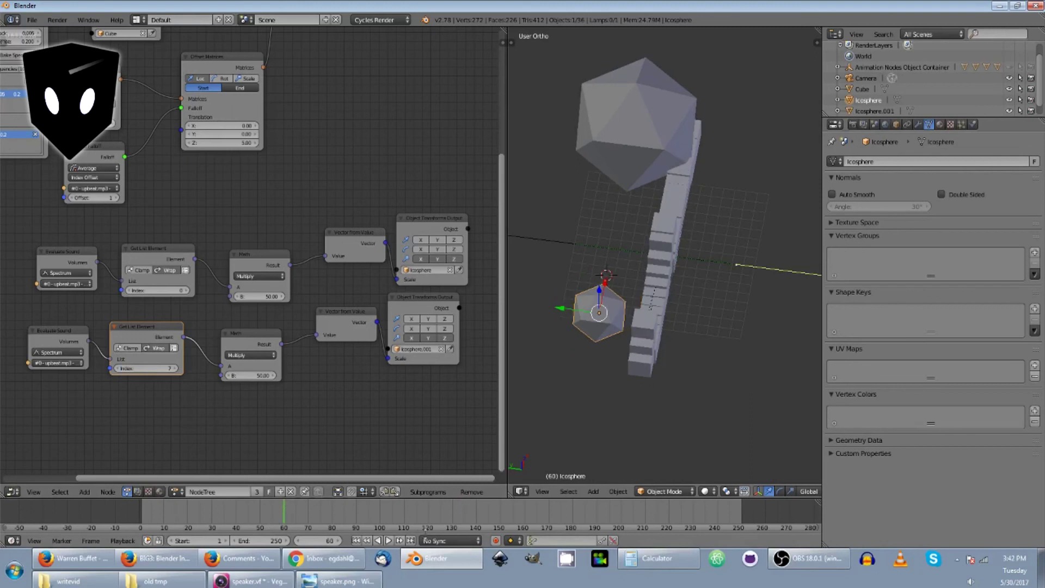
{"action": "left_click", "coordinate": [388, 541]}
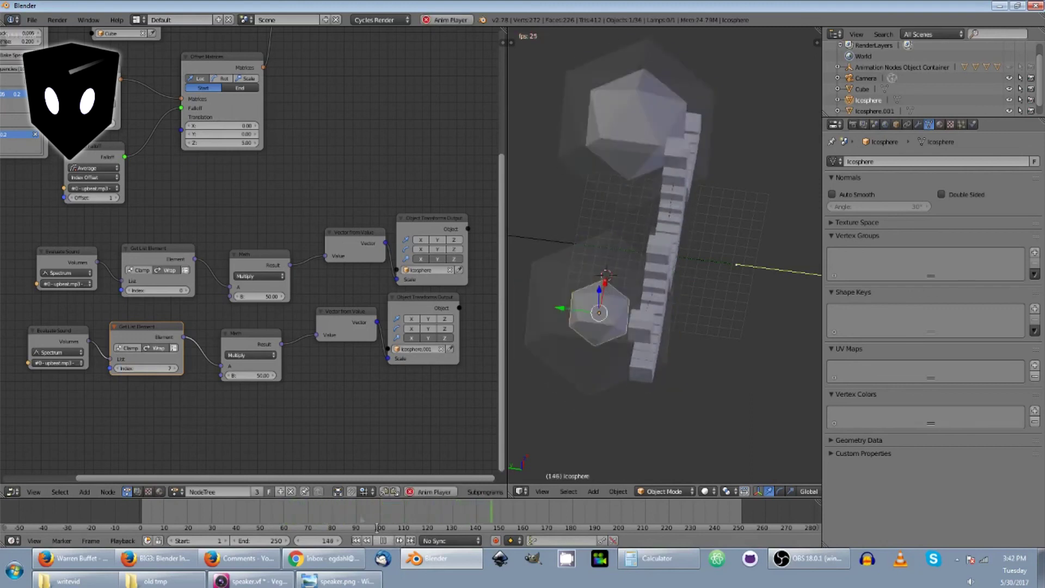
{"action": "double_click", "coordinate": [150, 368]}
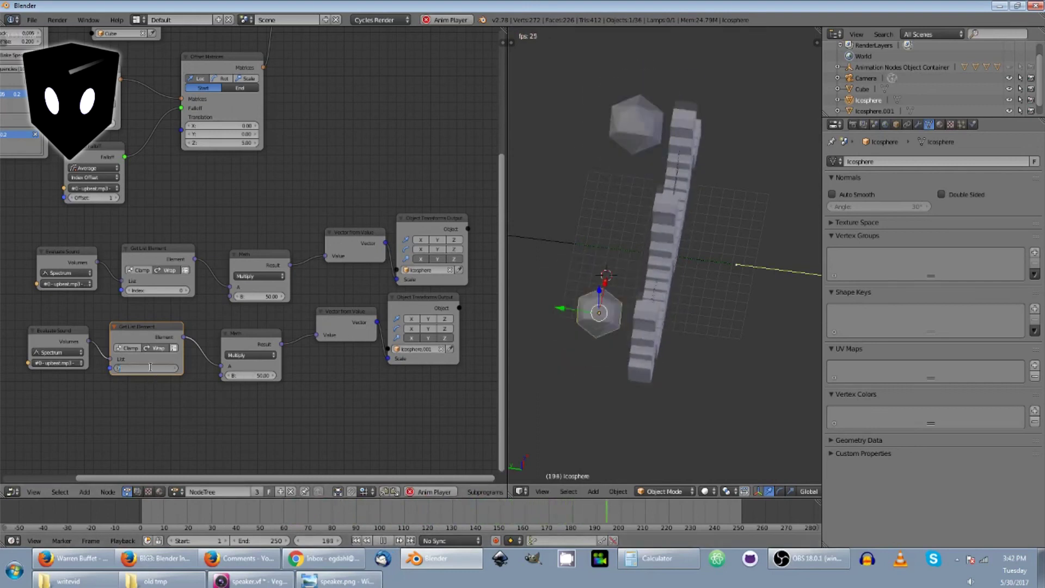
{"action": "type", "text": "0"}
{"action": "key", "text": "Return"}
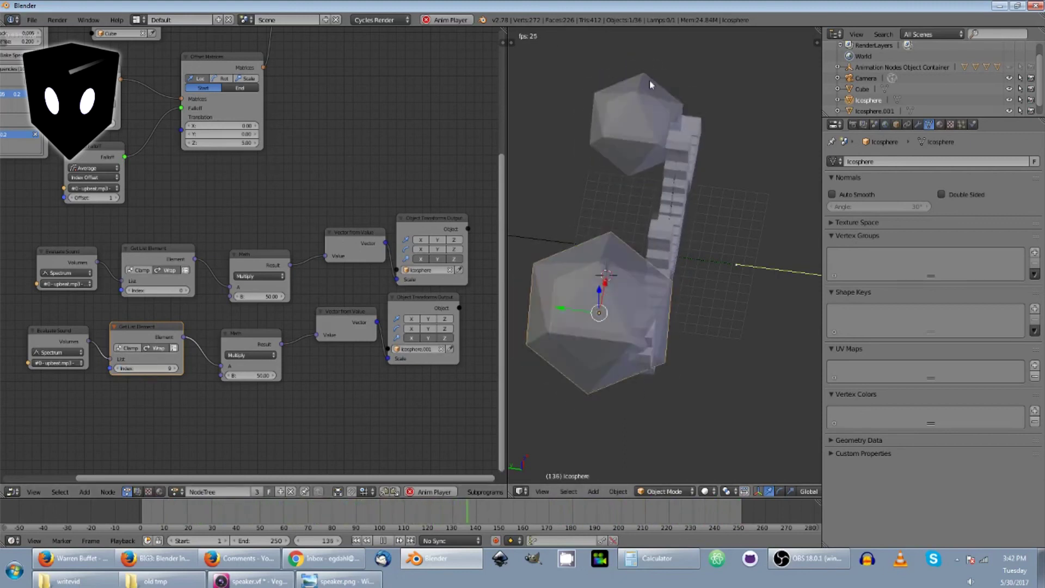
{"action": "right_click", "coordinate": [635, 118]}
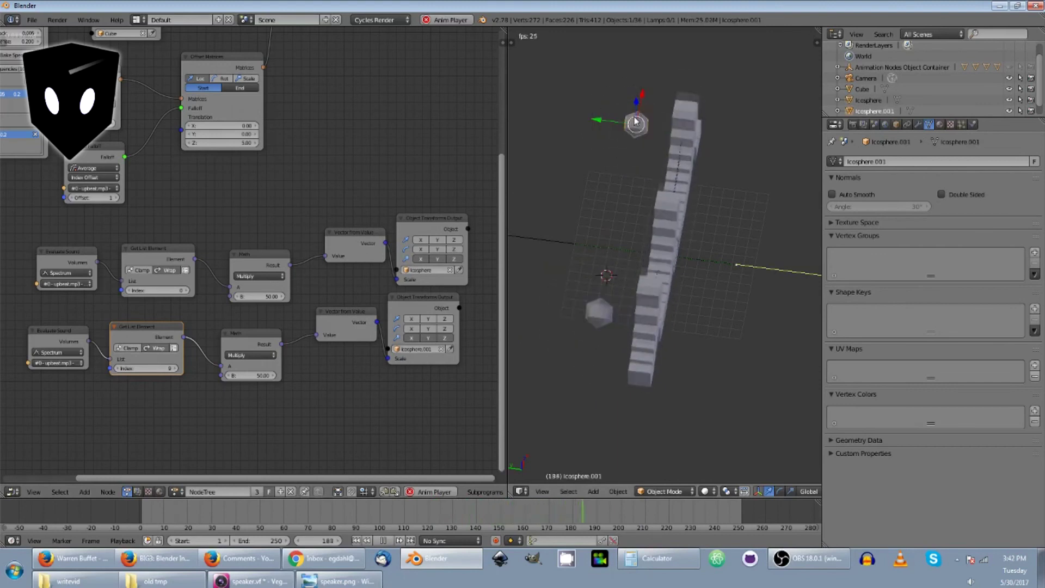
{"action": "right_click", "coordinate": [597, 320]}
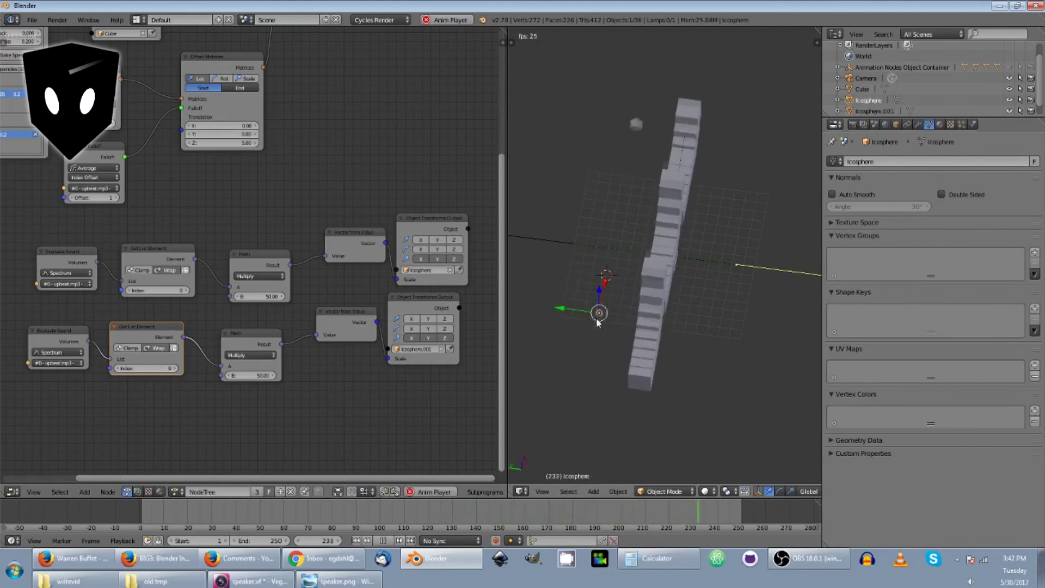
Orbit to a side view of the animating cubes and icospheres, stopping playback at frame 53.
{"action": "middle_click_drag", "start_coordinate": [742, 292], "coordinate": [630, 240]}
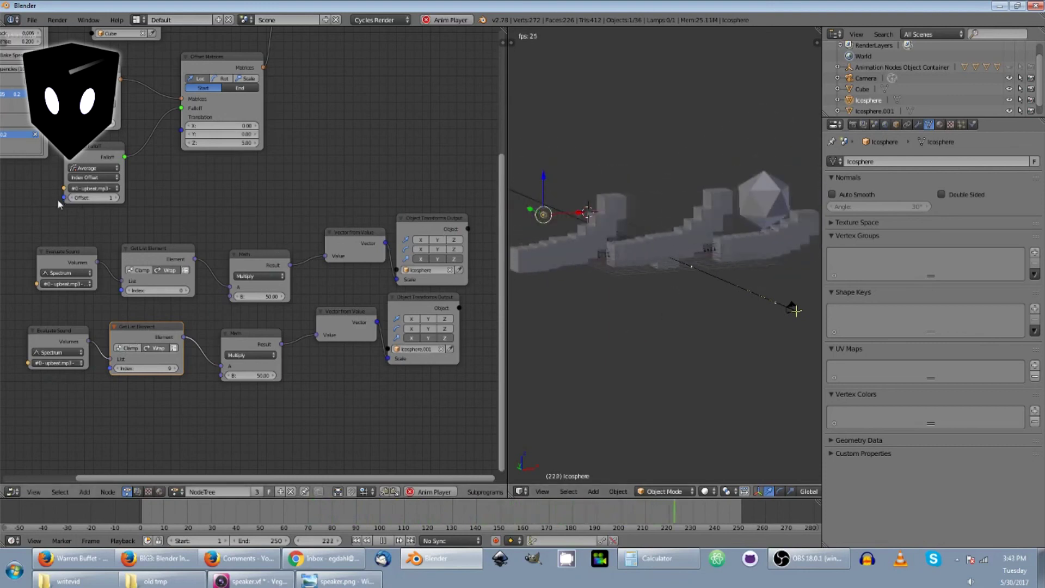
{"action": "middle_click_drag", "start_coordinate": [58, 204], "coordinate": [178, 214]}
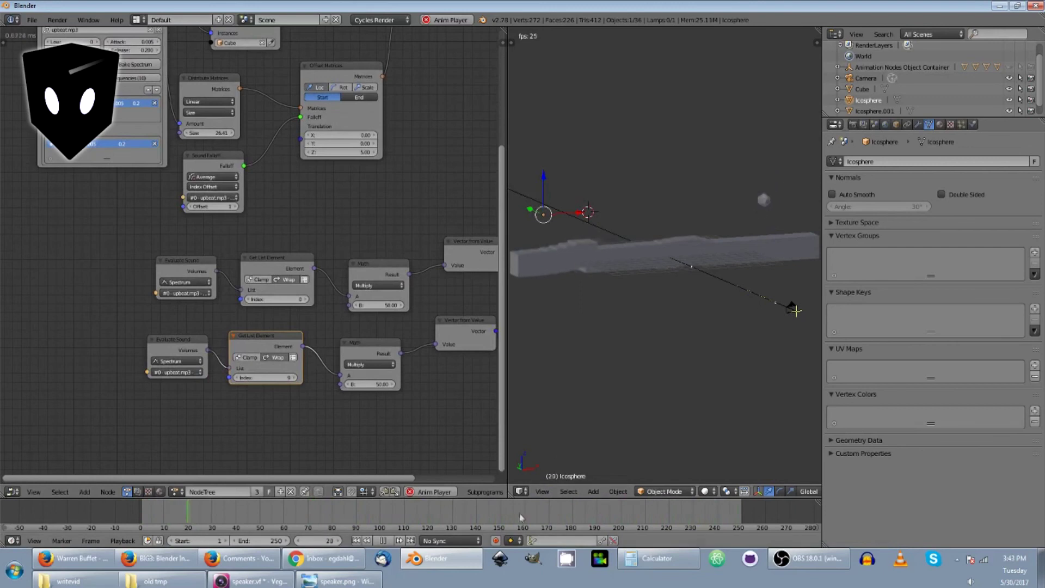
{"action": "left_click", "coordinate": [384, 540]}
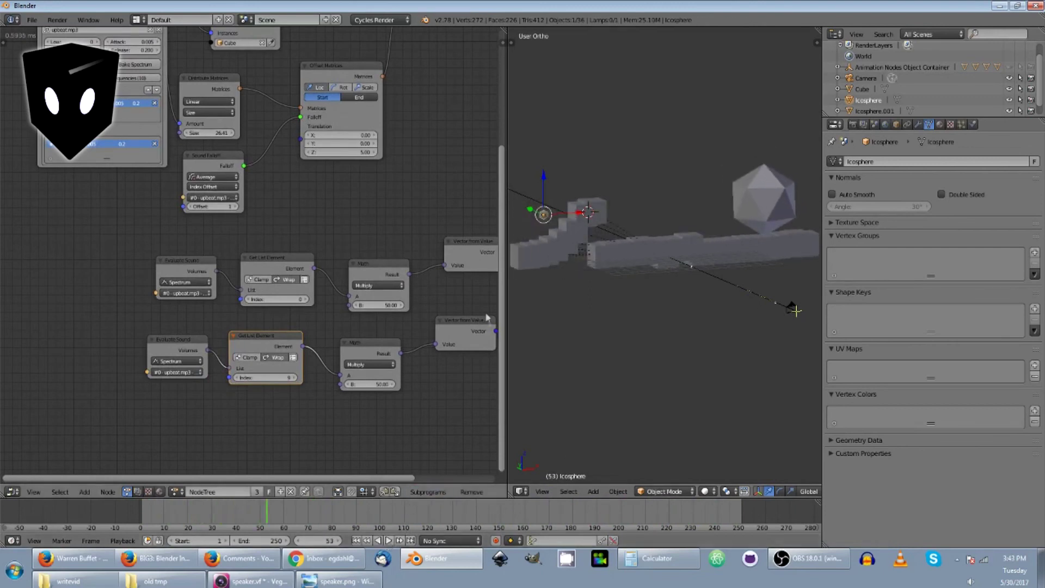
{"action": "middle_click_drag", "start_coordinate": [397, 186], "coordinate": [358, 270]}
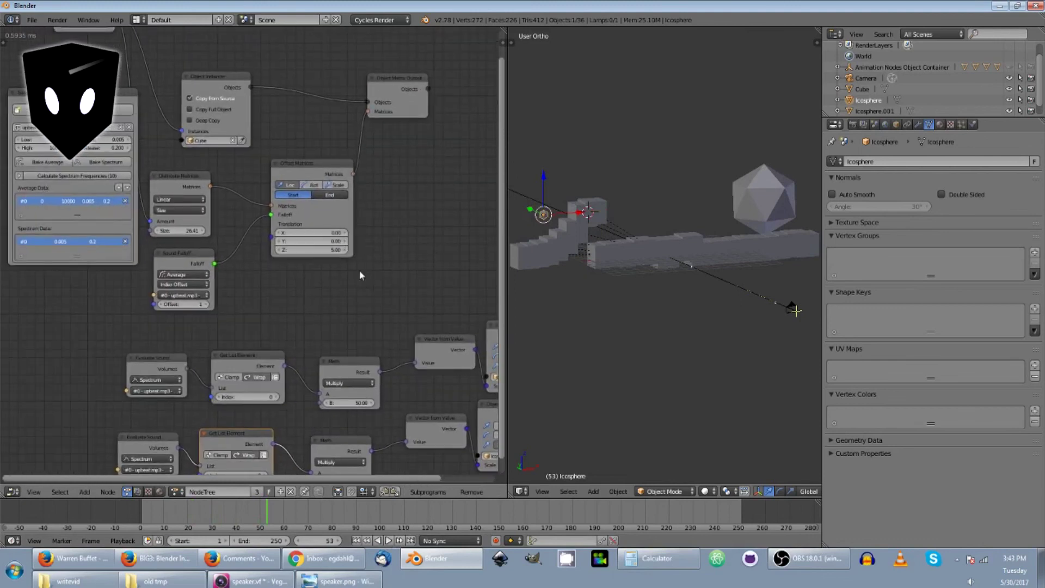